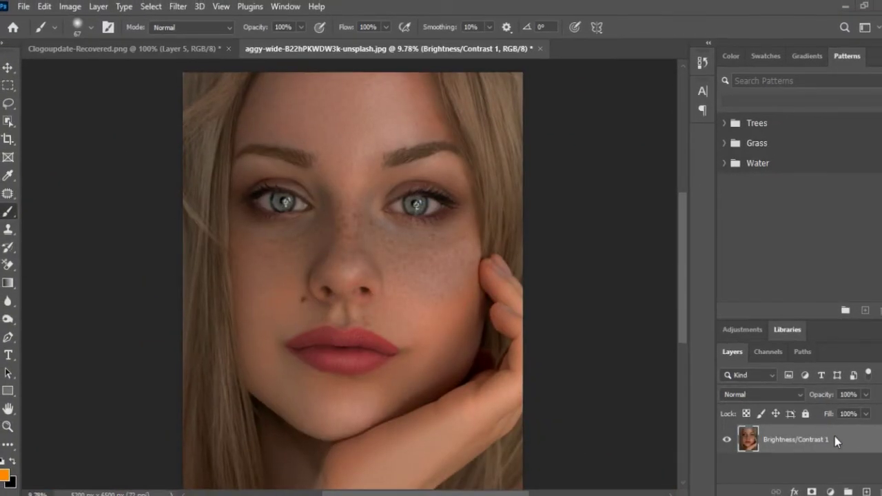
left_click(868, 493)
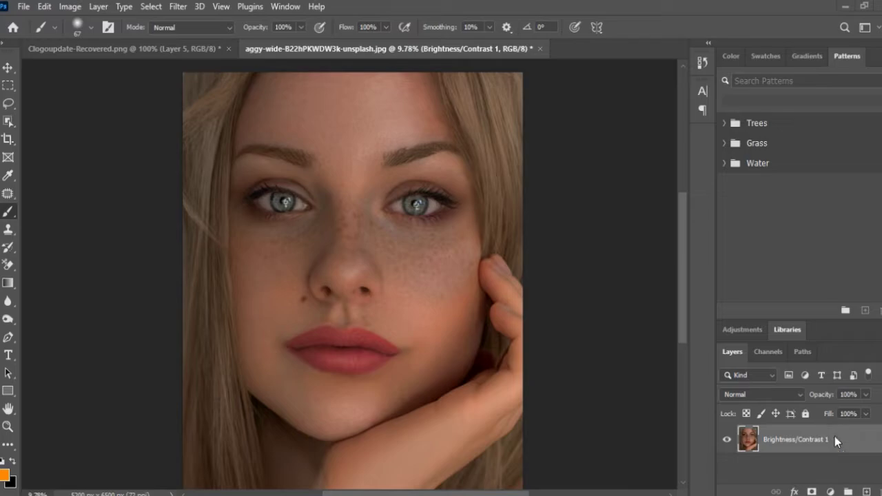
left_click(867, 493)
key("ctrl+z")
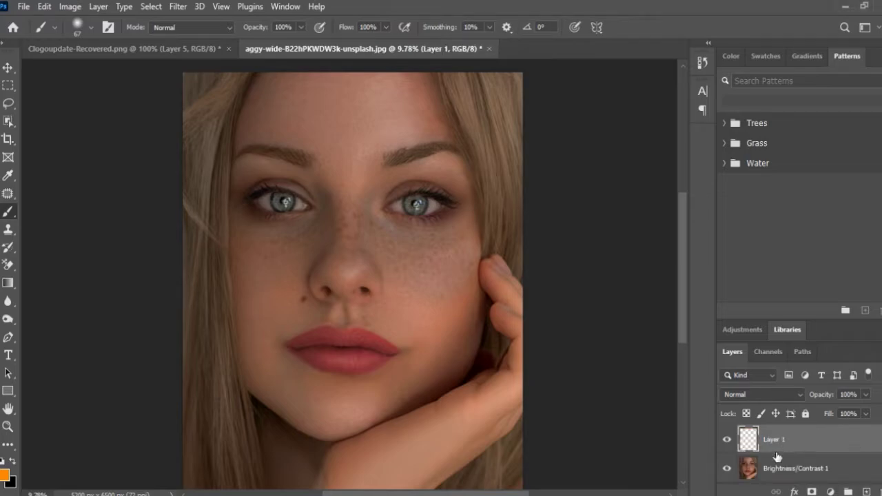
key("ctrl+z")
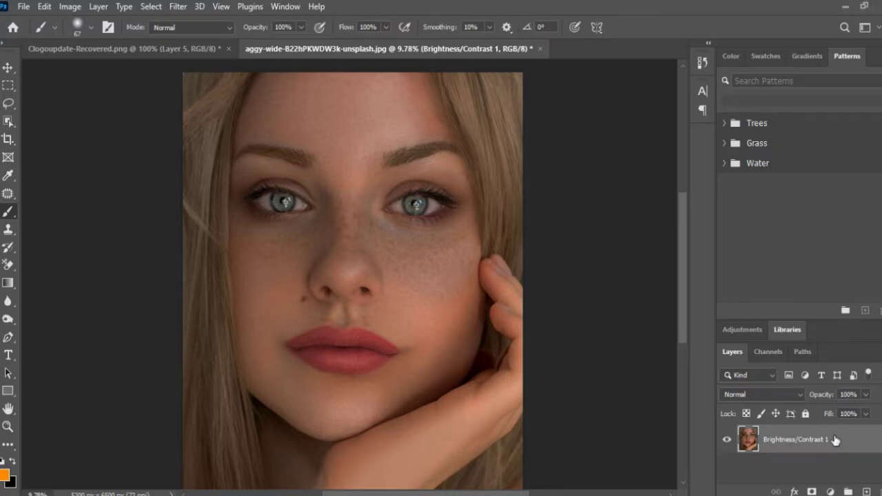
Add a white (ffffff) Solid Color fill layer above the portrait photo.
left_click(867, 492)
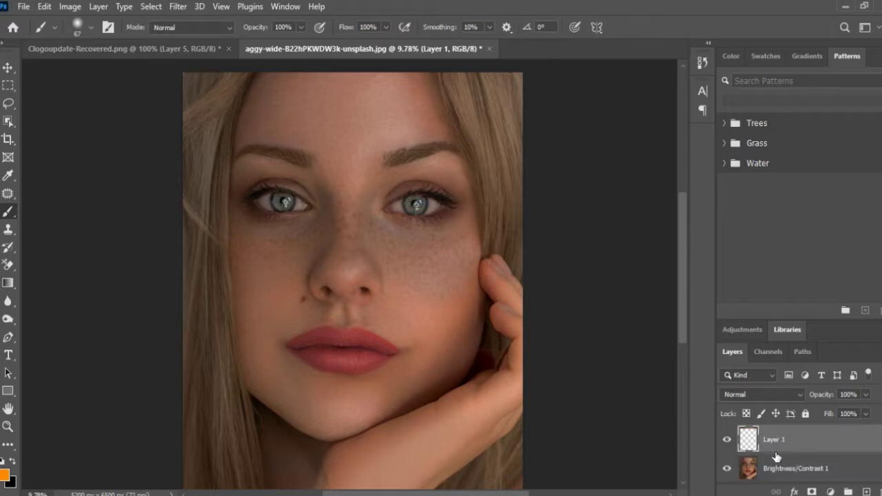
left_click(831, 492)
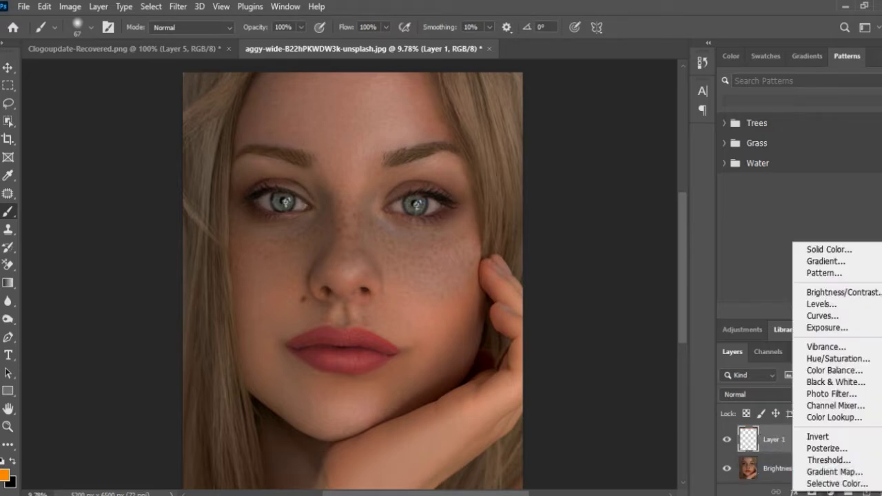
left_click(826, 251)
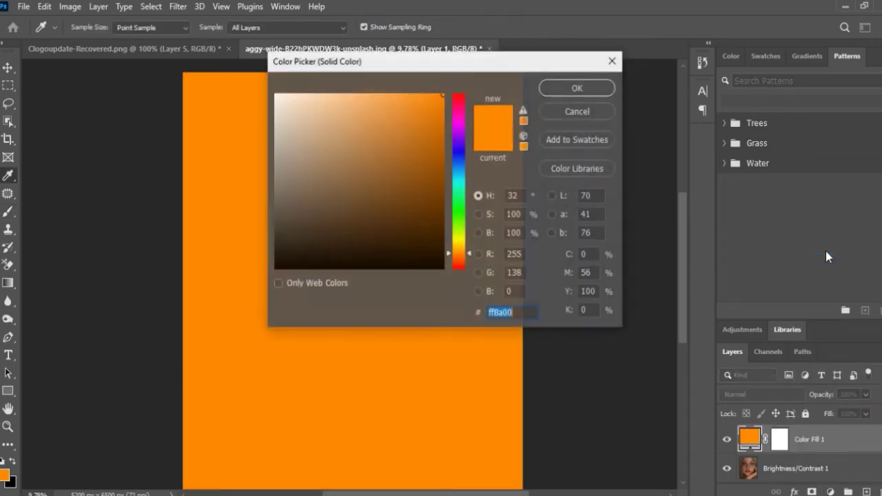
left_click_drag(278, 217, 263, 76)
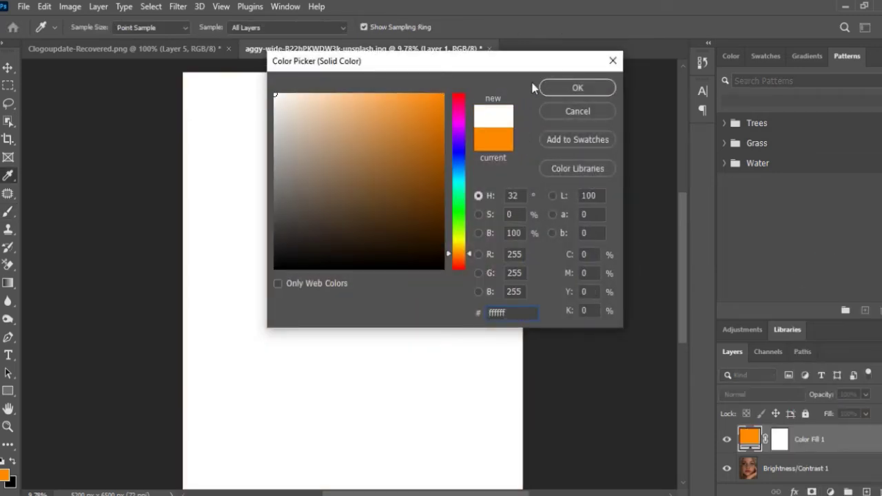
left_click(558, 89)
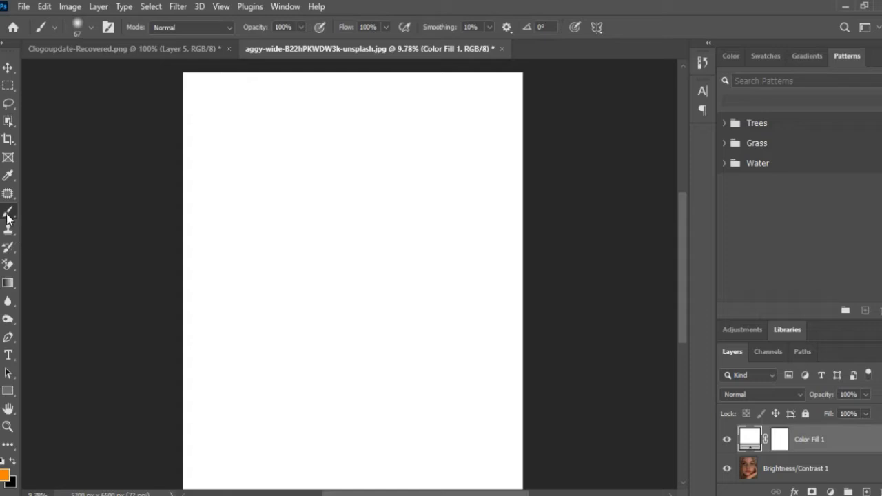
Rasterize the white fill layer so that it can be painted on.
scroll(243, 241, "up", 1)
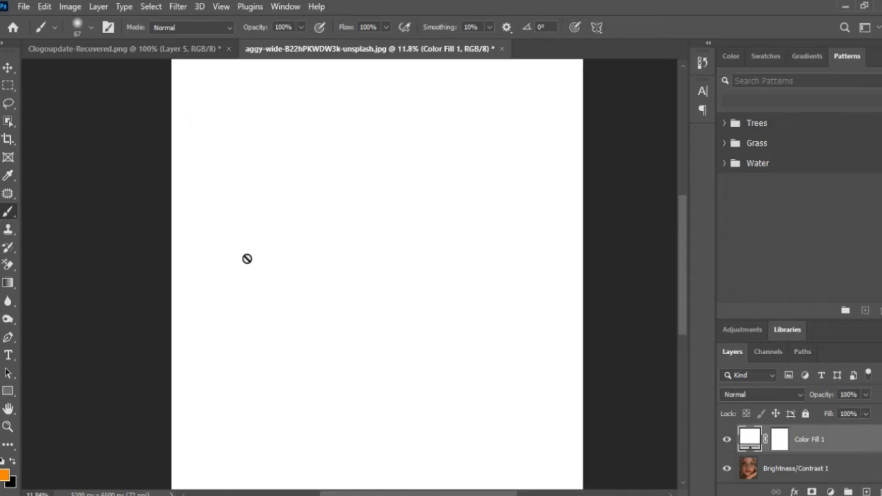
scroll(254, 259, "down", 4)
scroll(299, 184, "up", 3)
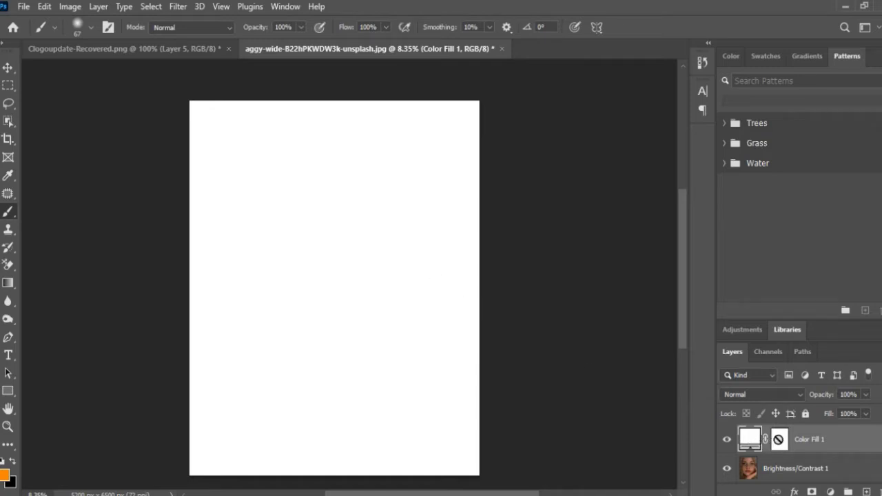
key("ctrl+i")
key("Escape")
key("ctrl+i")
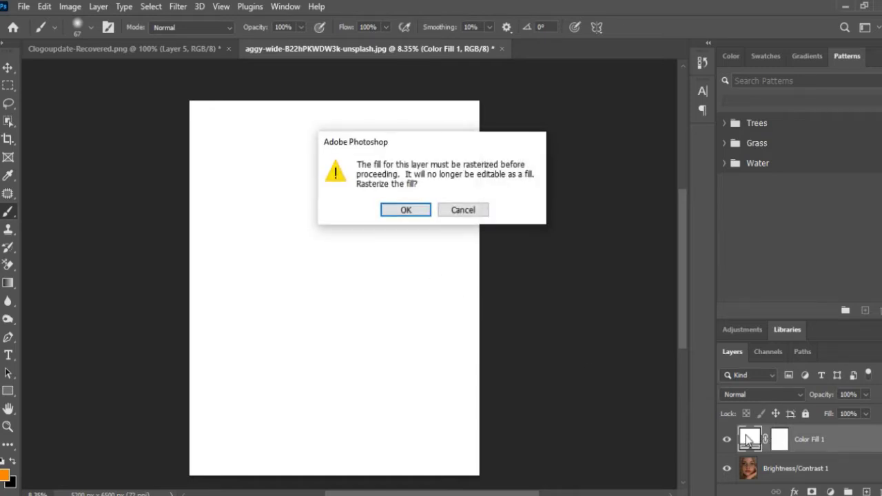
left_click(388, 211)
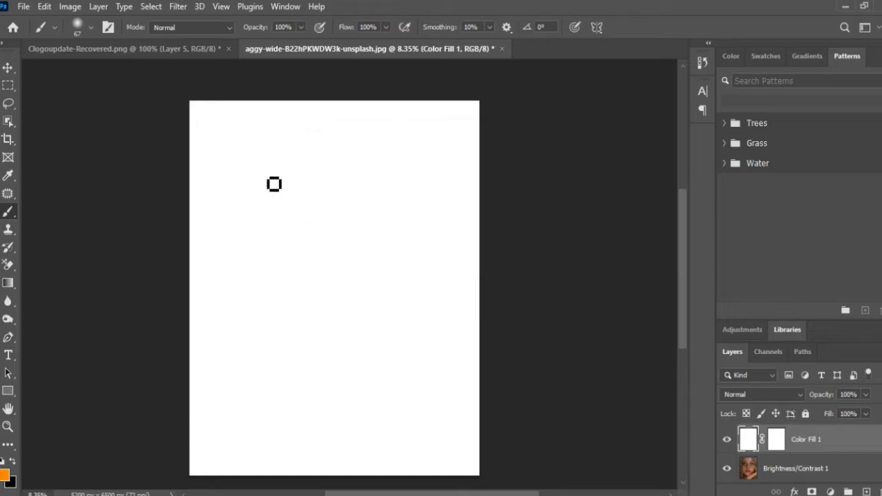
Sketch a side-view eye diagram with a black brush on the white layer: a triangular outline joined to a tall oval.
mouse_move(266, 175)
left_mouse_down()
mouse_move(276, 213)
mouse_move(289, 211)
left_mouse_up()
key("ctrl+z")
left_click(12, 461)
mouse_move(314, 189)
left_mouse_down()
mouse_move(321, 248)
mouse_move(328, 266)
mouse_move(343, 270)
mouse_move(349, 224)
mouse_move(324, 194)
mouse_move(264, 274)
mouse_move(342, 272)
left_mouse_up()
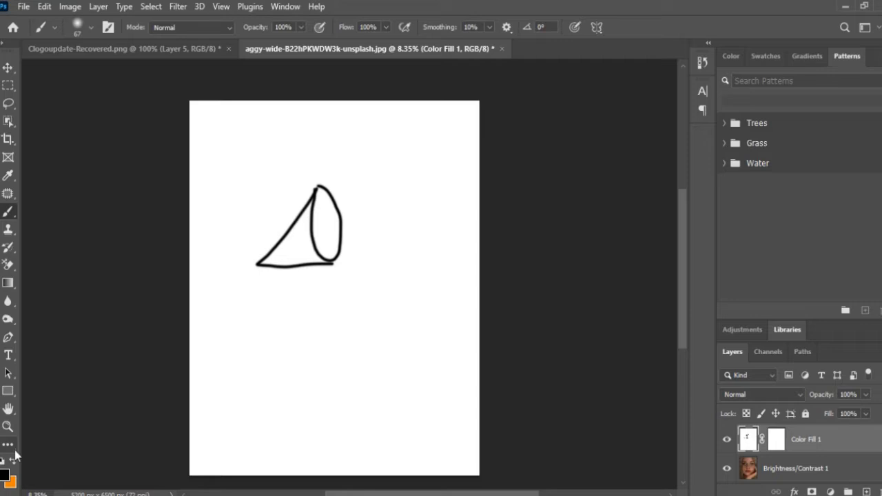
Paint orange light-direction arrows entering the oval from above and leaving it sideways, and delete the sketch layer.
key("x")
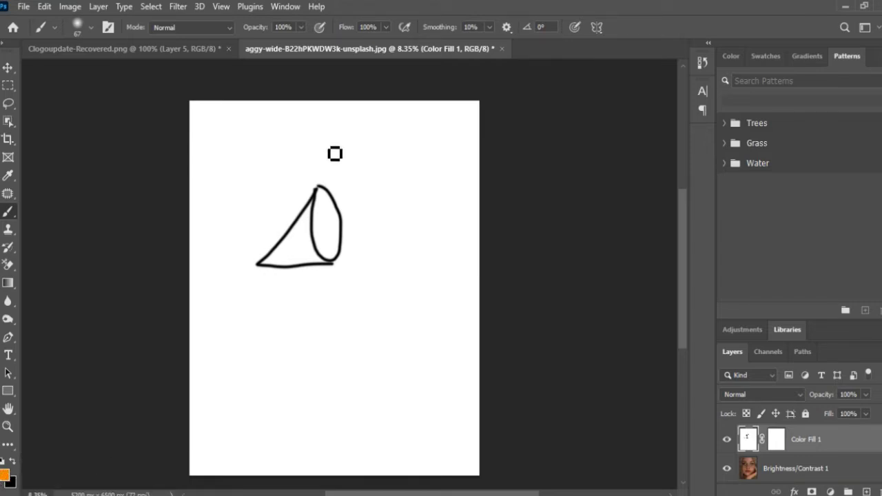
mouse_move(354, 131)
left_mouse_down()
mouse_move(325, 226)
mouse_move(322, 221)
mouse_move(329, 227)
mouse_move(336, 218)
mouse_move(329, 240)
mouse_move(409, 264)
left_mouse_up()
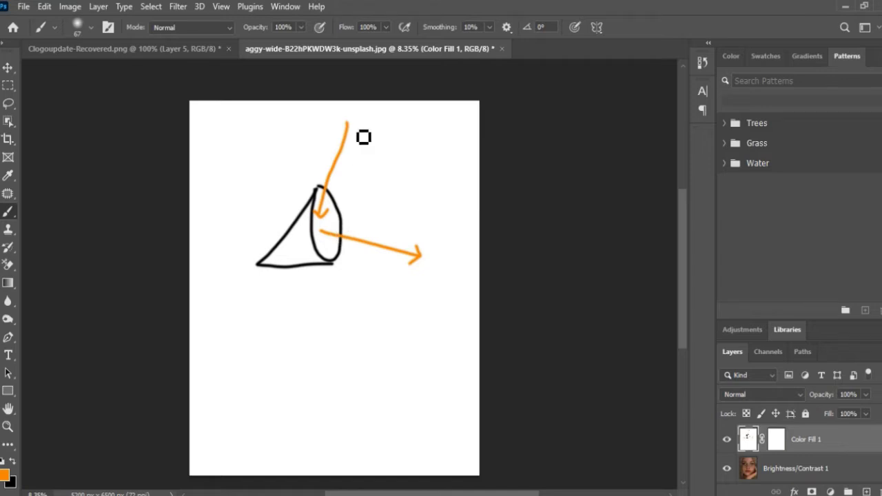
mouse_move(342, 130)
left_mouse_down()
mouse_move(353, 143)
mouse_move(334, 177)
mouse_move(346, 176)
left_mouse_up()
mouse_move(345, 219)
left_mouse_down()
mouse_move(326, 261)
mouse_move(339, 219)
mouse_move(347, 248)
mouse_move(333, 238)
mouse_move(353, 235)
mouse_move(345, 249)
mouse_move(346, 231)
mouse_move(330, 252)
mouse_move(321, 241)
mouse_move(455, 259)
mouse_move(434, 239)
mouse_move(423, 247)
mouse_move(414, 221)
left_mouse_up()
left_click_drag(402, 271, 417, 229)
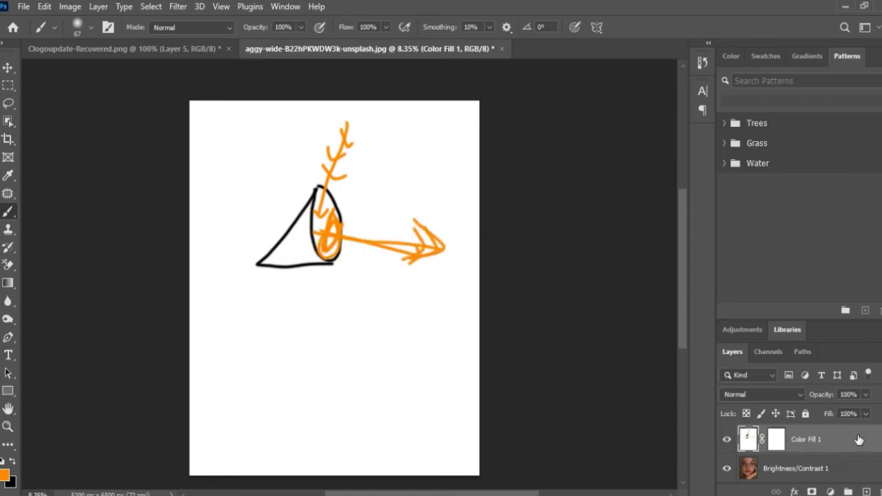
key("Delete")
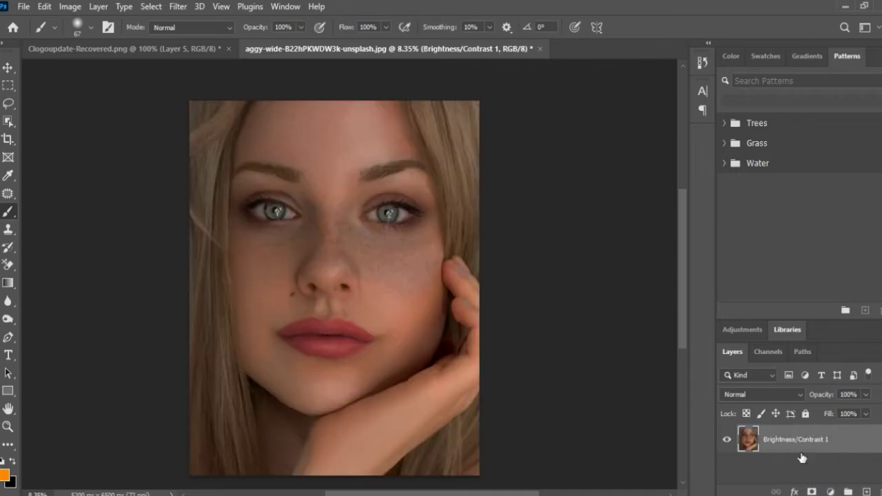
Examine the light reflections in the pupil and iris of the eye at the photo's left.
scroll(276, 207, "up", 3)
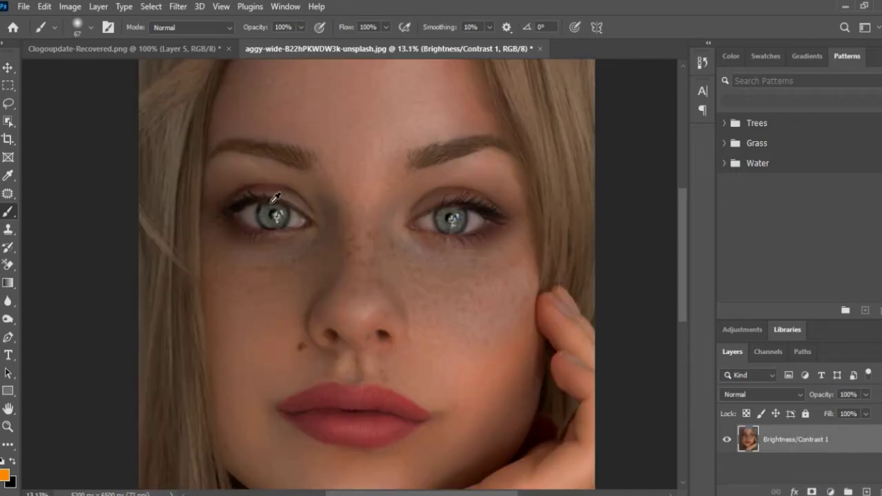
scroll(276, 199, "up", 10)
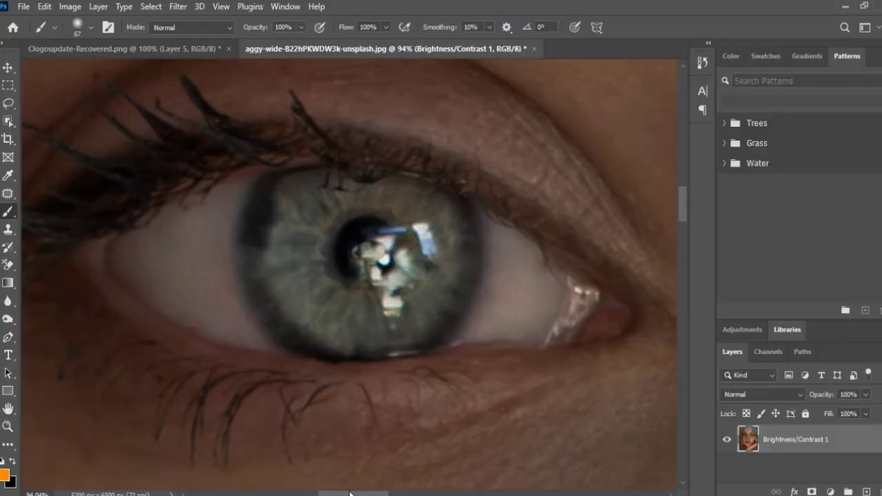
scroll(365, 249, "up", 3)
scroll(366, 250, "up", 3)
scroll(485, 304, "down", 3)
scroll(419, 246, "up", 3)
key("ctrl+shift+alt+n")
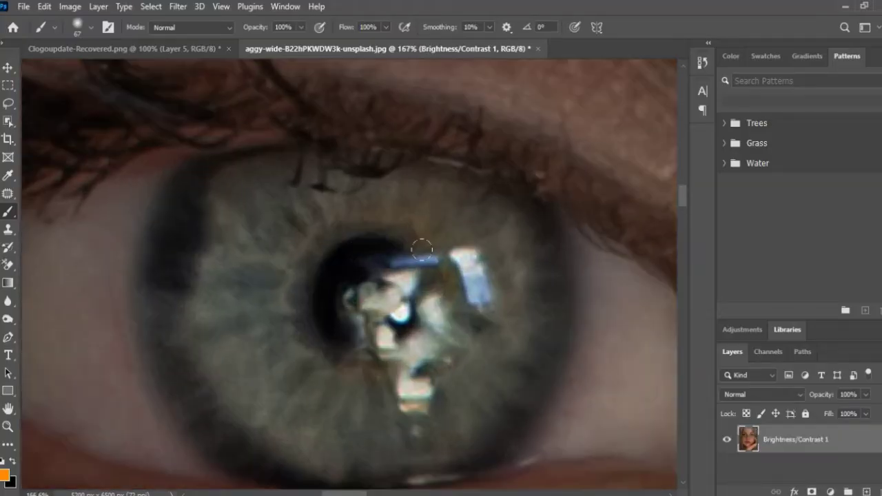
key("ctrl+shift+alt+n")
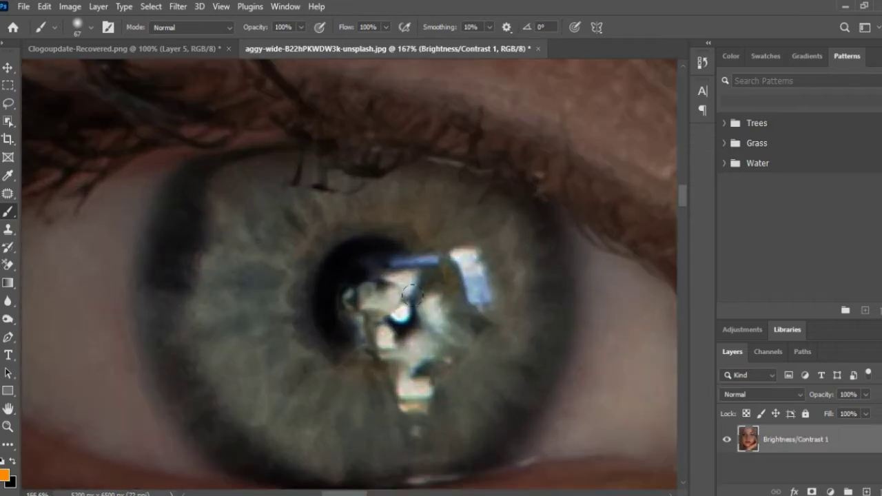
scroll(351, 231, "down", 2)
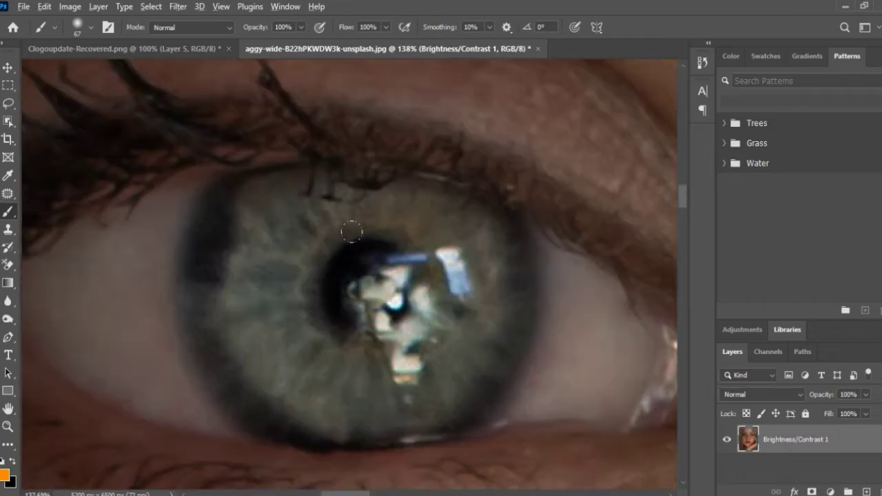
scroll(352, 232, "up", 1)
scroll(353, 233, "up", 1)
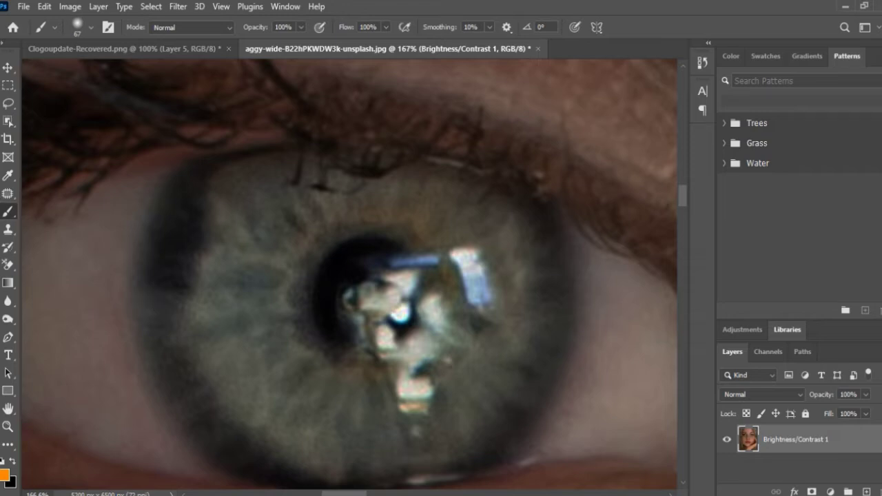
On a new layer, paint thick orange arrows leading into the pupil from the upper eyelid and out toward the eye's inner corner.
left_click(867, 493)
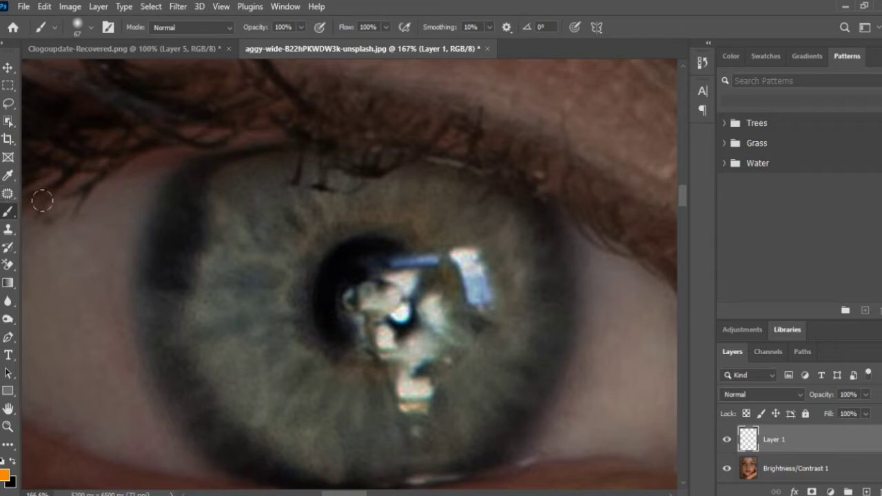
left_click_drag(255, 166, 298, 150)
mouse_move(193, 104)
left_mouse_down()
mouse_move(313, 301)
mouse_move(281, 315)
left_mouse_up()
mouse_move(382, 298)
left_mouse_down()
mouse_move(455, 334)
mouse_move(608, 379)
mouse_move(613, 368)
mouse_move(608, 362)
mouse_move(607, 401)
mouse_move(534, 404)
mouse_move(551, 416)
left_mouse_up()
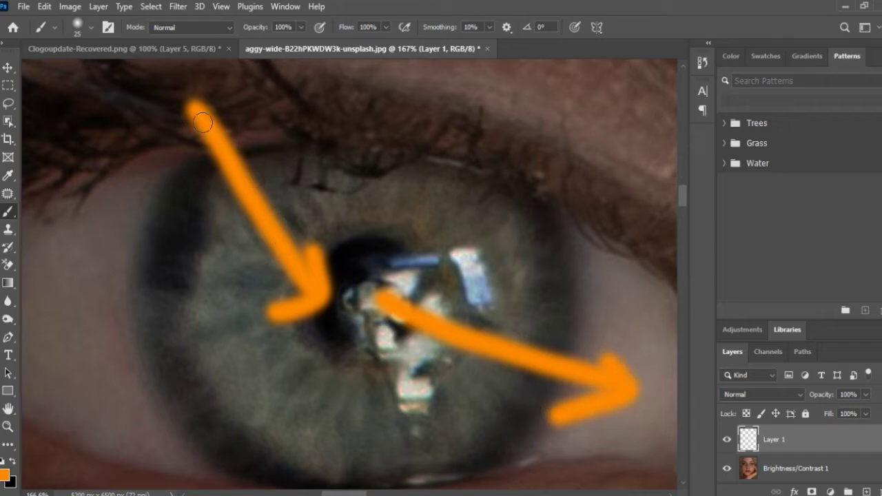
left_click_drag(186, 102, 293, 295)
left_click_drag(210, 227, 293, 153)
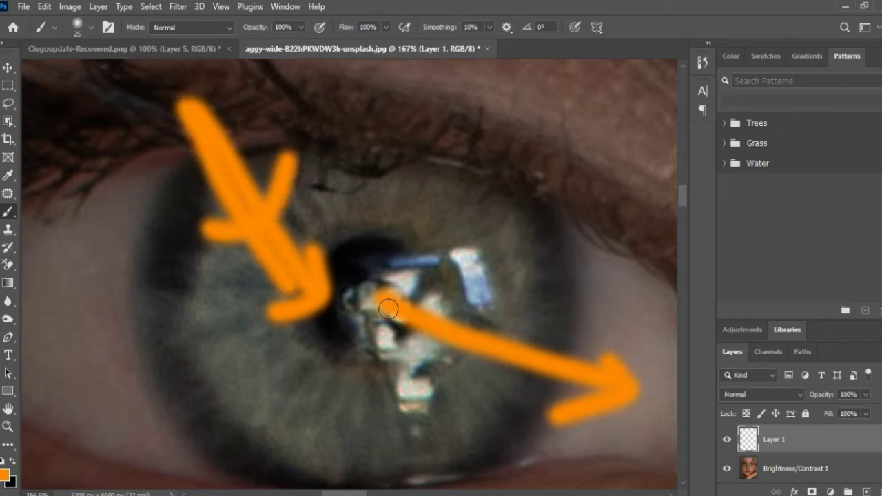
left_click_drag(355, 299, 620, 403)
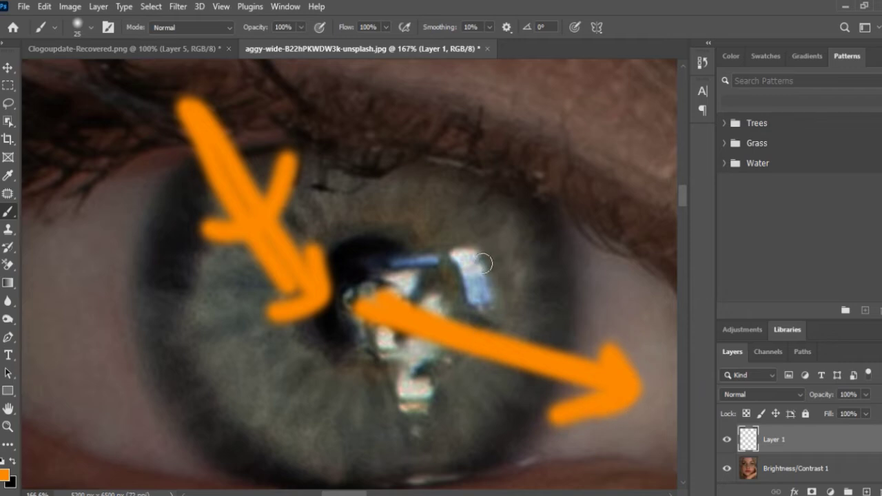
Mark the window reflection and the iris's upper edge with short orange brush marks.
left_click_drag(490, 257, 461, 235)
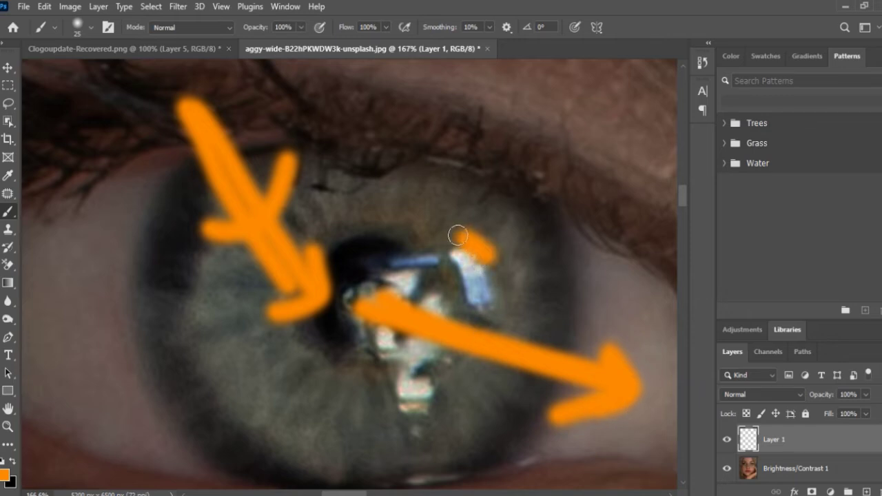
left_click(462, 237)
left_click(551, 237)
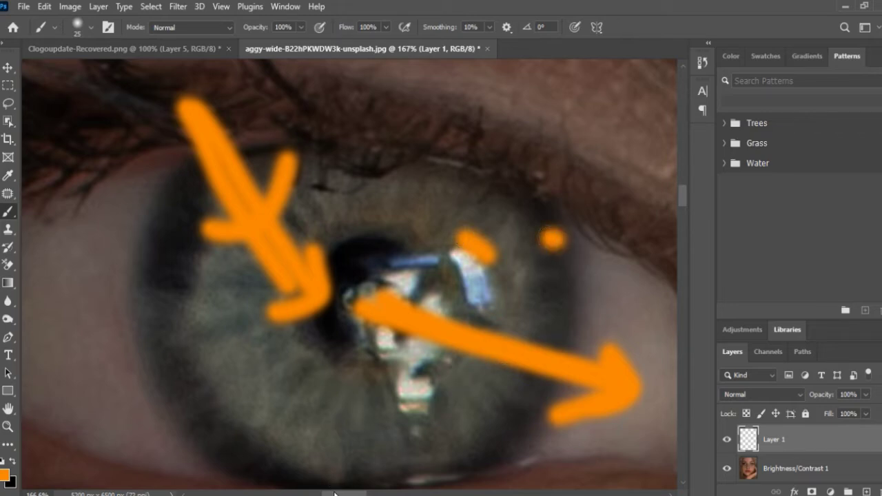
Examine the reflections in the other eye and delete the layer holding the orange arrows.
left_click_drag(346, 493, 496, 493)
scroll(475, 416, "down", 3)
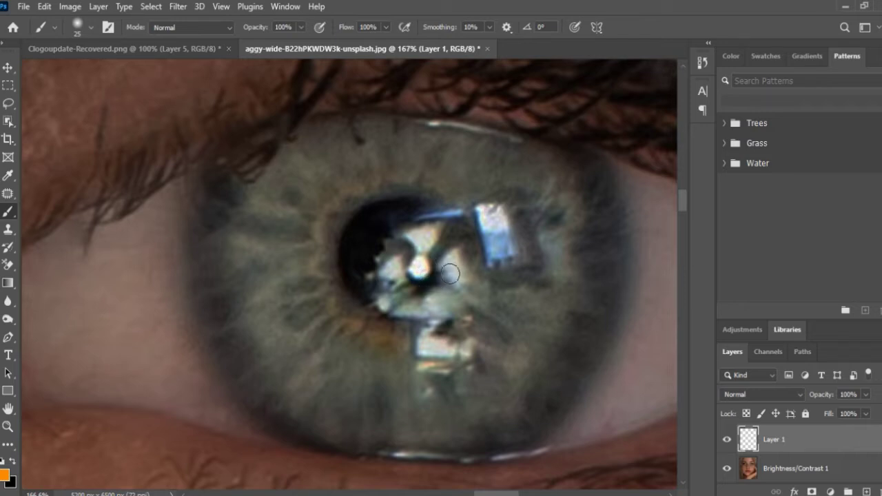
scroll(454, 294, "down", 2)
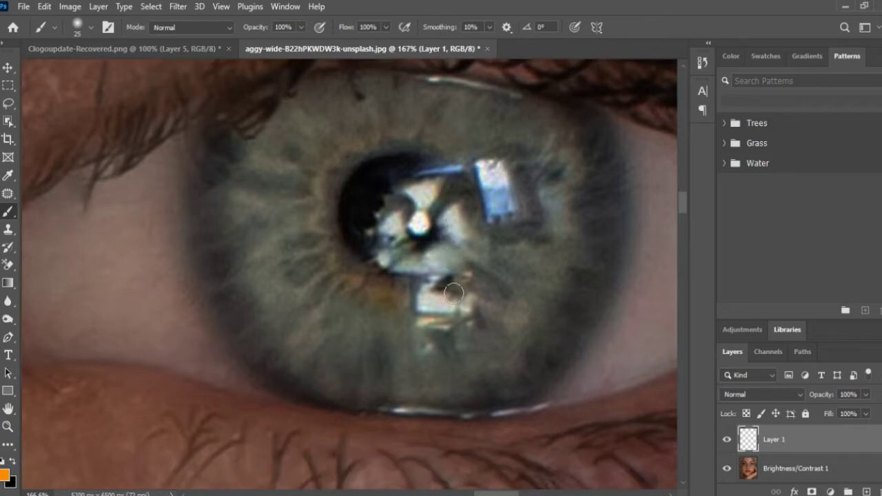
left_click_drag(793, 431, 866, 491)
scroll(328, 394, "down", 3)
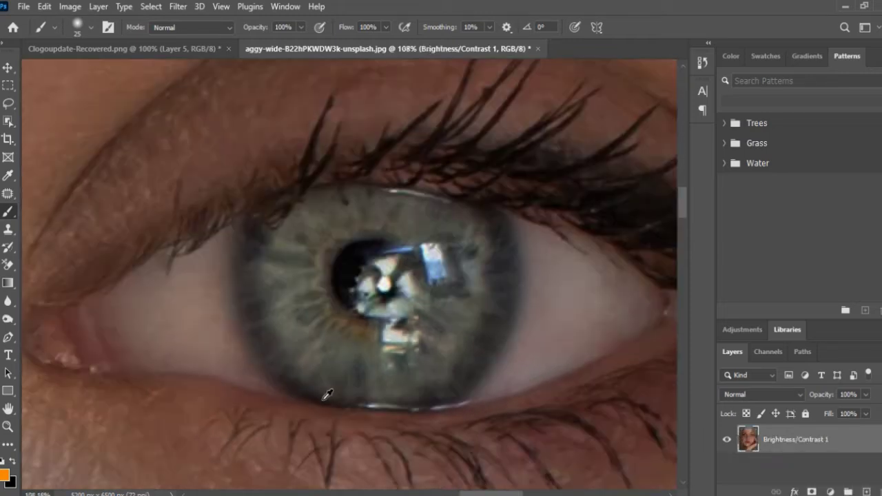
Add a Brightness/Contrast adjustment layer above the photo and set its Brightness to 71.
scroll(327, 394, "down", 4)
scroll(112, 338, "up", 3)
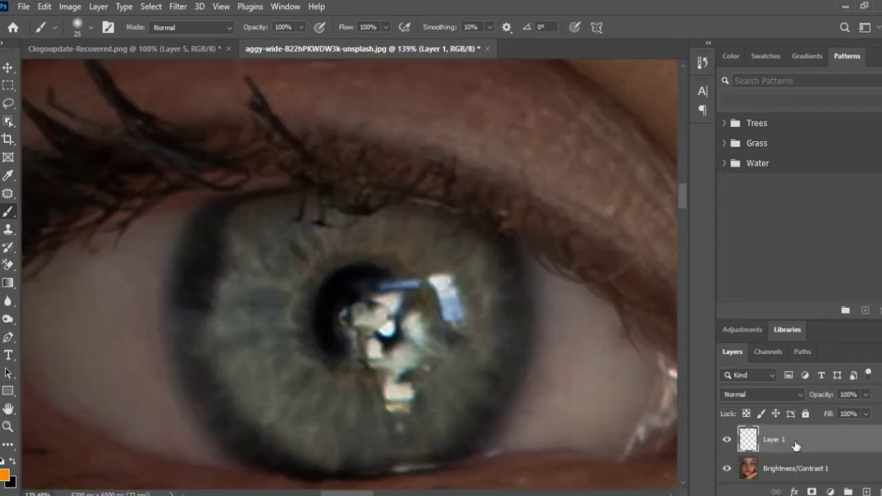
left_click_drag(796, 446, 796, 493)
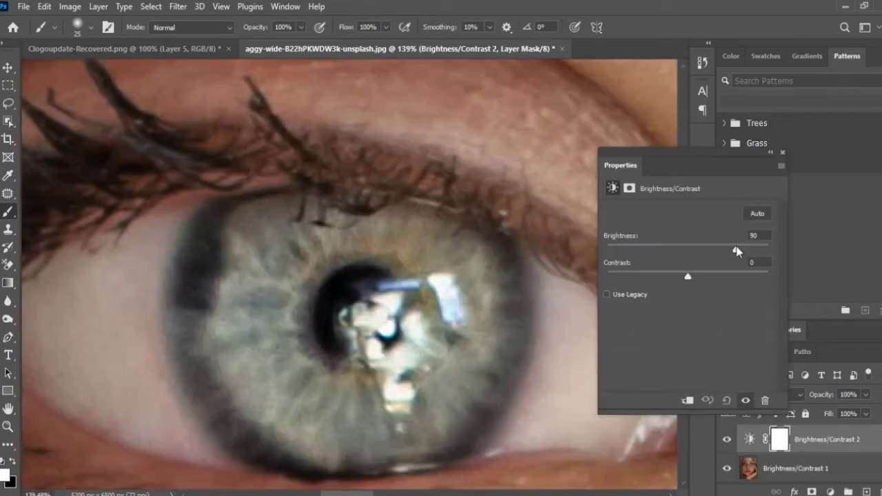
left_click_drag(736, 252, 727, 254)
left_click_drag(738, 252, 727, 253)
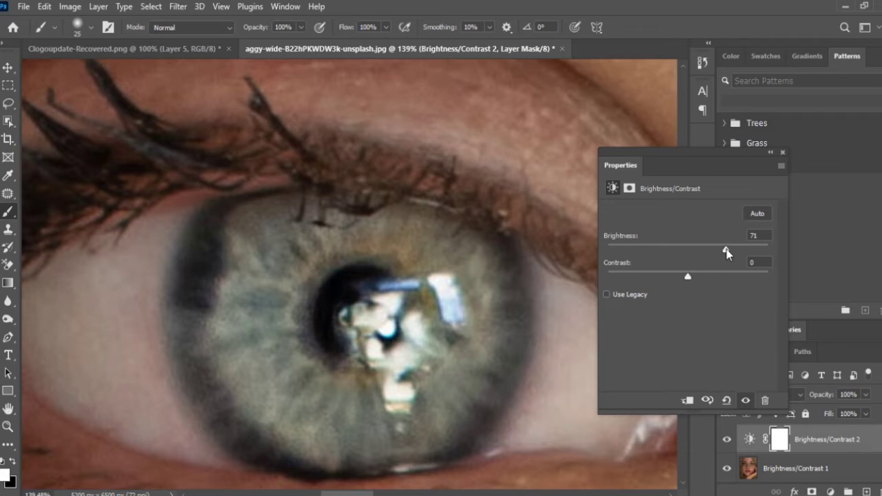
Close the adjustment settings and compare the whole portrait with the Brightness/Contrast 2 layer hidden and shown.
left_click_drag(723, 250, 725, 252)
left_click(782, 151)
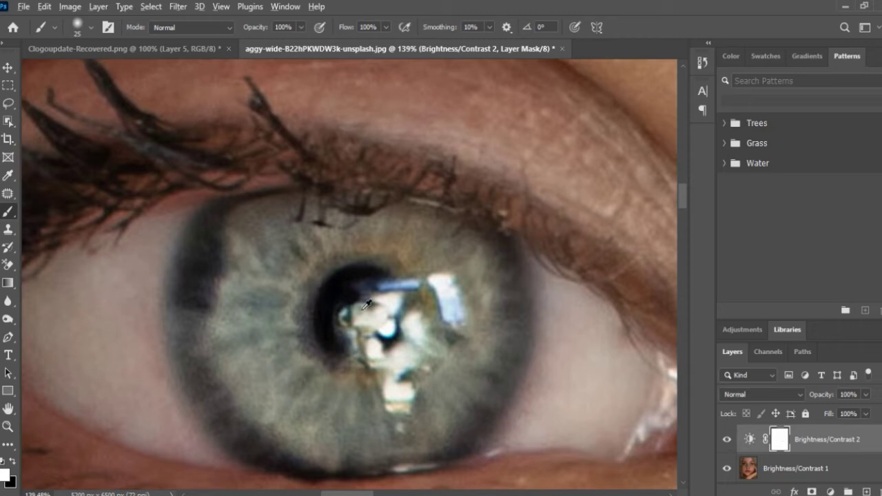
scroll(368, 305, "down", 5)
scroll(422, 291, "down", 2)
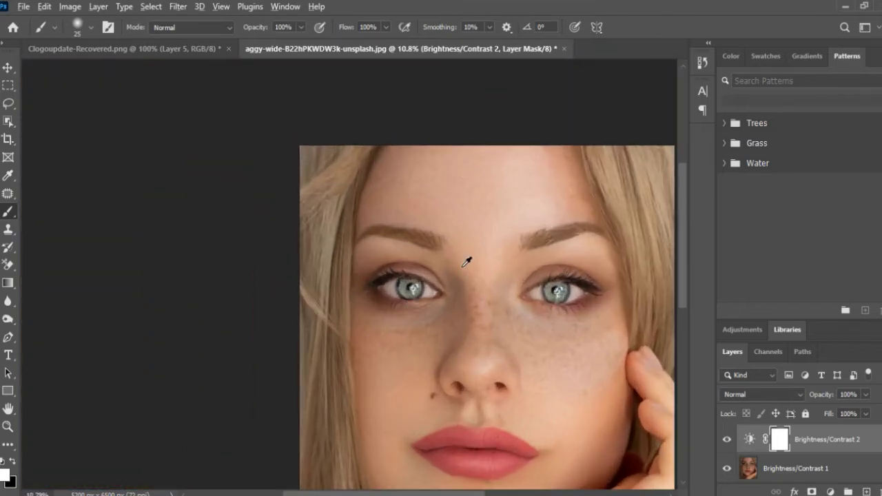
scroll(467, 256, "up", 2)
scroll(467, 255, "down", 3)
left_click(726, 441)
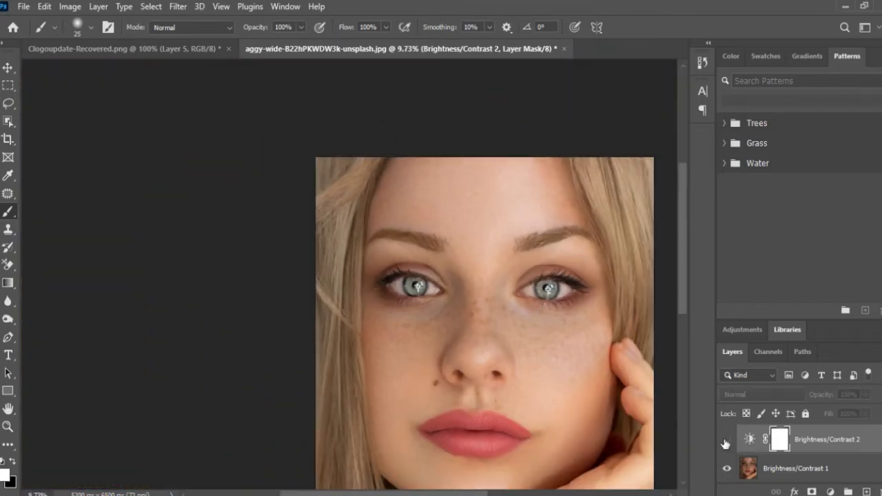
left_click(726, 441)
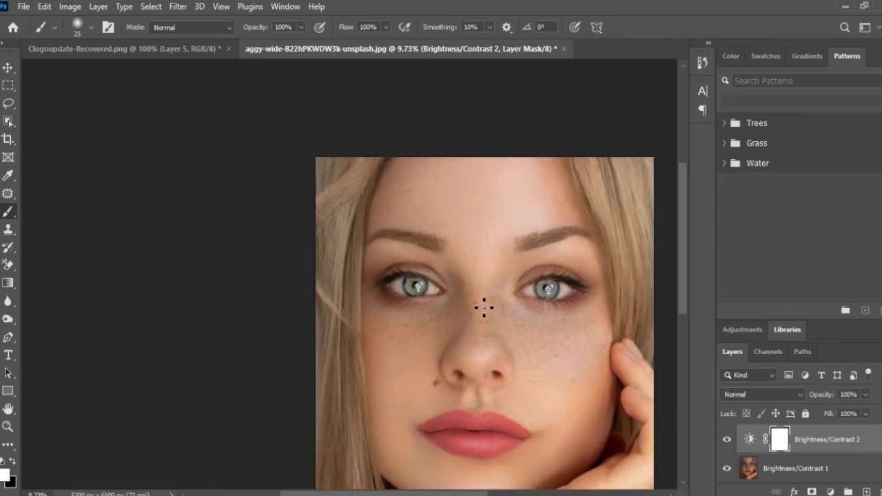
Invert the Brightness/Contrast 2 layer mask to black so the brightening is hidden.
scroll(514, 290, "up", 2)
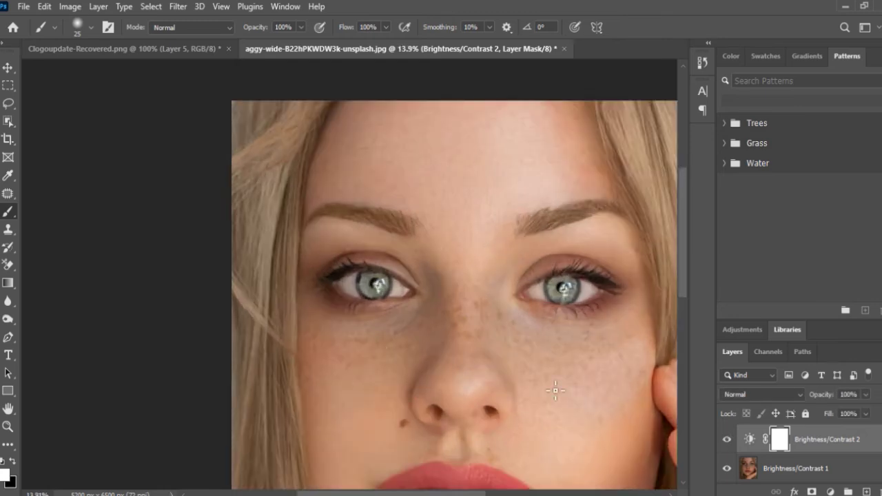
scroll(372, 331, "up", 3)
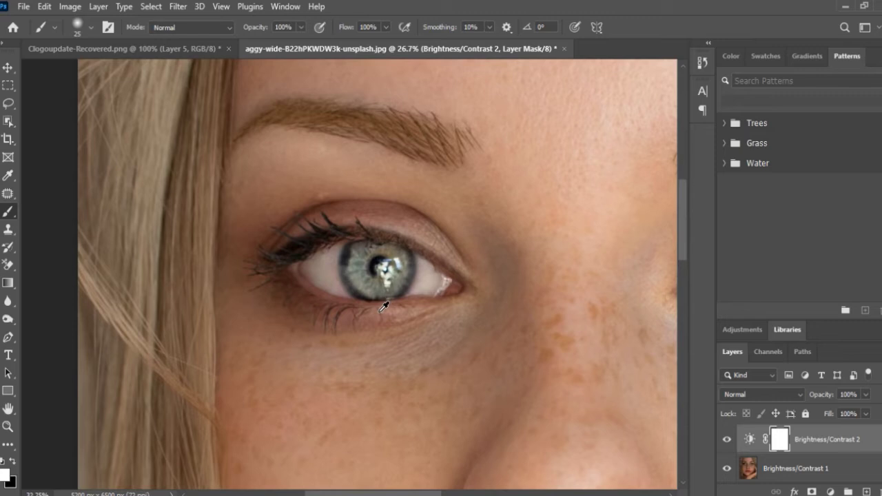
scroll(386, 301, "up", 3)
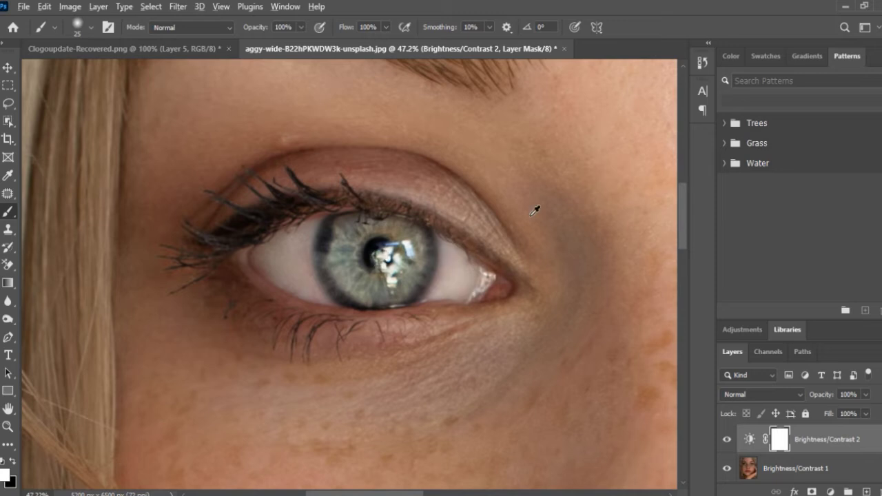
scroll(535, 211, "down", 2)
scroll(425, 380, "down", 5)
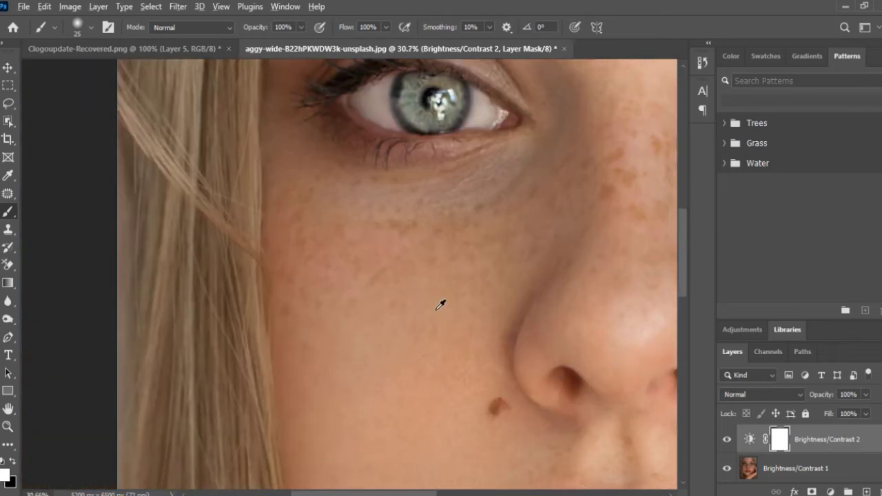
scroll(451, 308, "down", 6)
scroll(485, 262, "up", 4)
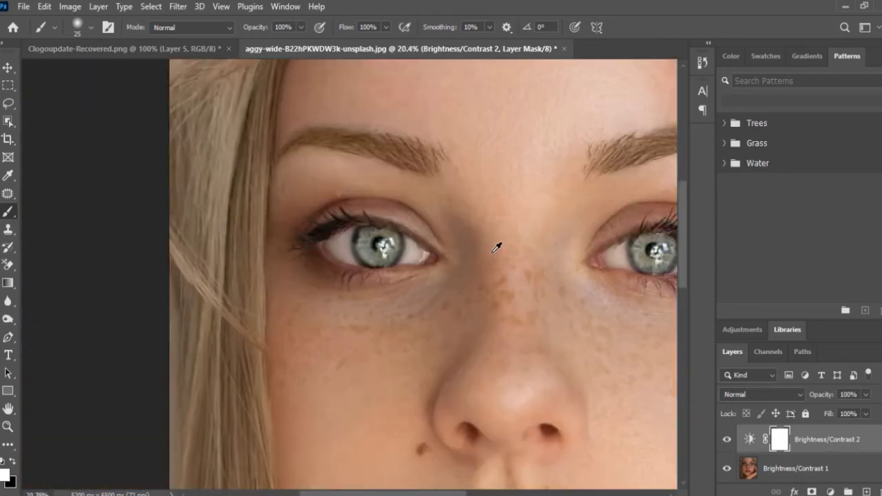
scroll(496, 247, "up", 2)
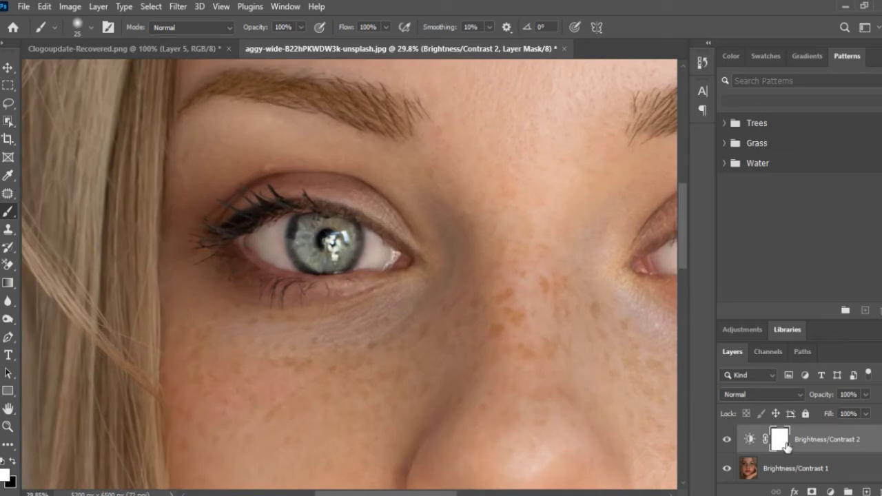
left_click_drag(786, 446, 787, 448)
key("ctrl+i")
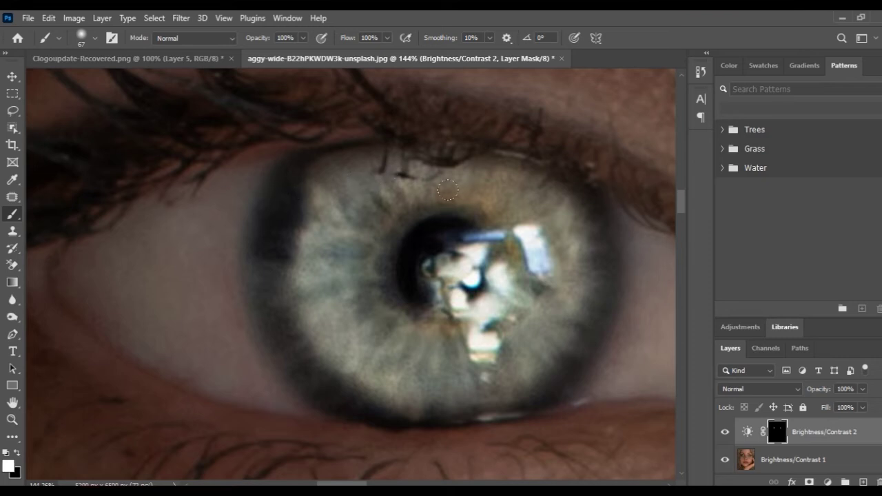
Paint white on the adjustment's mask over the iris beside the window reflection and across its lower part toward the pupil.
scroll(437, 332, "down", 1)
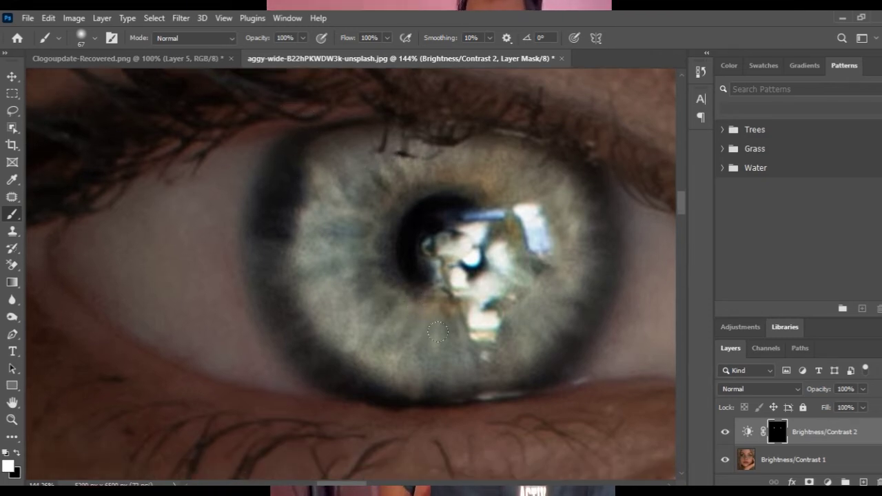
scroll(435, 335, "right", 3)
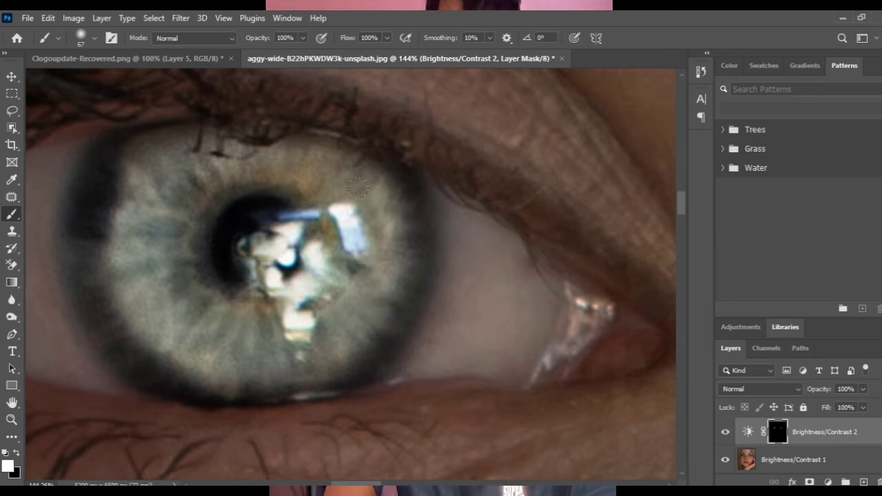
mouse_move(377, 232)
left_mouse_down()
mouse_move(389, 326)
mouse_move(298, 376)
mouse_move(353, 326)
left_mouse_up()
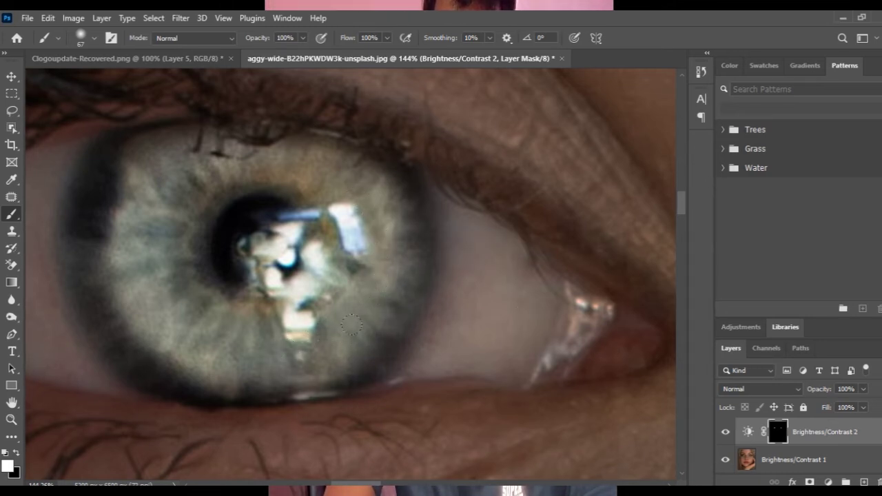
mouse_move(254, 342)
left_mouse_down()
mouse_move(181, 373)
mouse_move(141, 341)
mouse_move(323, 278)
left_mouse_up()
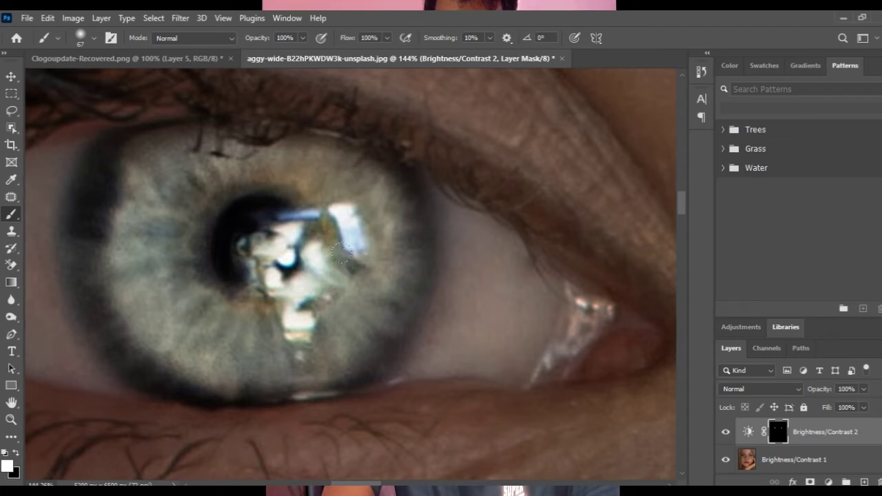
Compare both eyes with the Brightness/Contrast 2 layer hidden and shown.
scroll(343, 254, "down", 10)
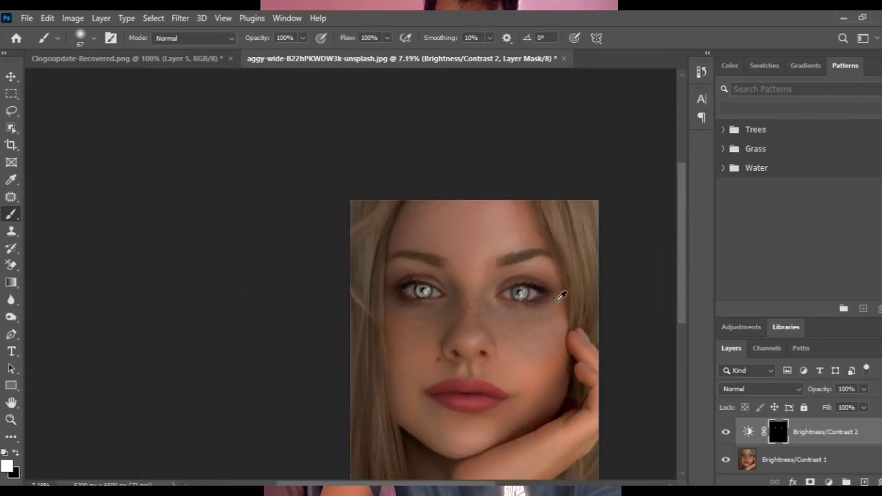
scroll(561, 295, "up", 3)
scroll(287, 282, "down", 2)
scroll(312, 270, "up", 4)
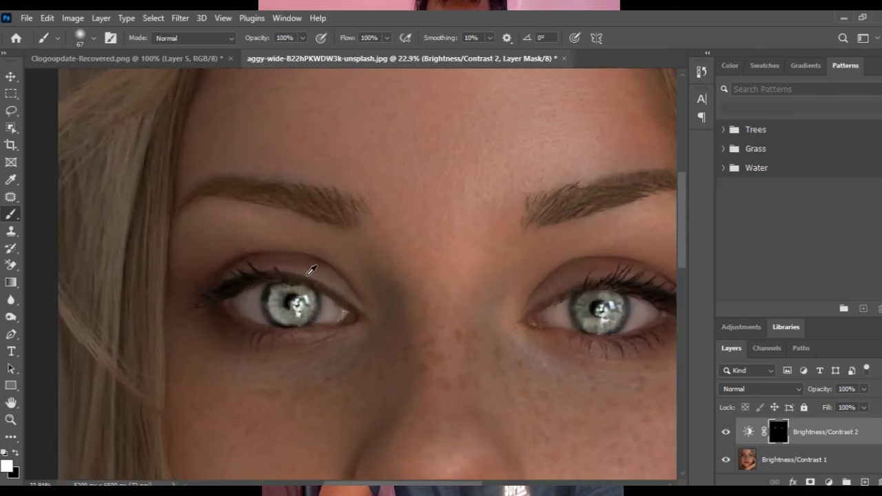
scroll(424, 484, "right", 4)
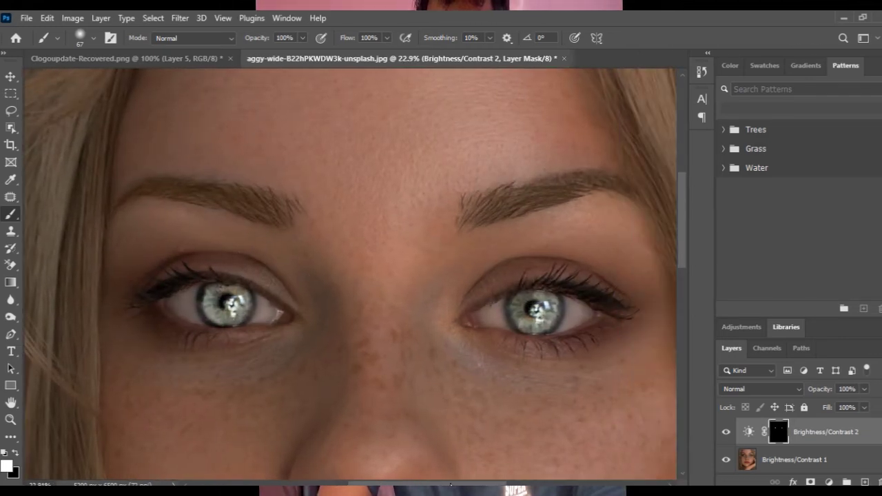
scroll(416, 402, "up", 2)
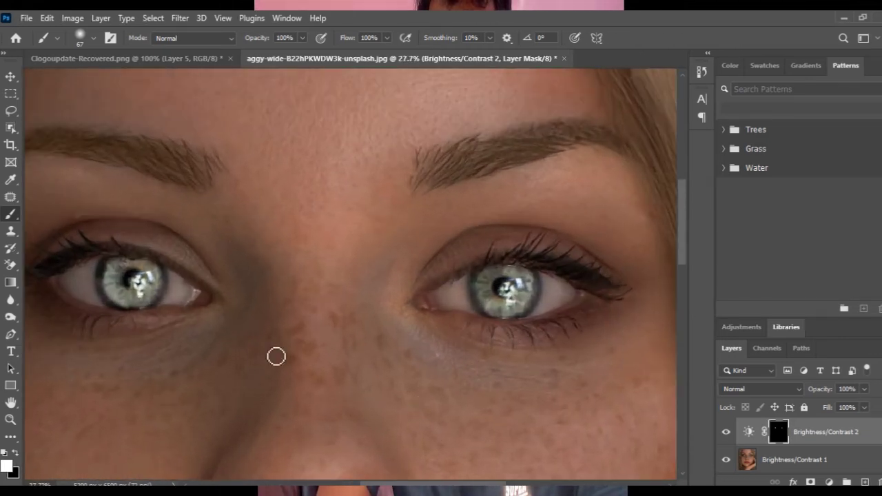
left_click(727, 434)
left_click(727, 435)
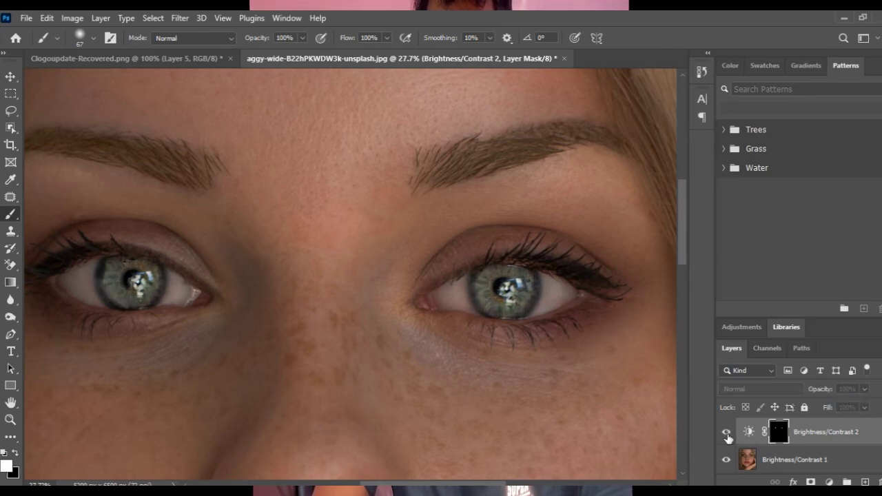
left_click(727, 435)
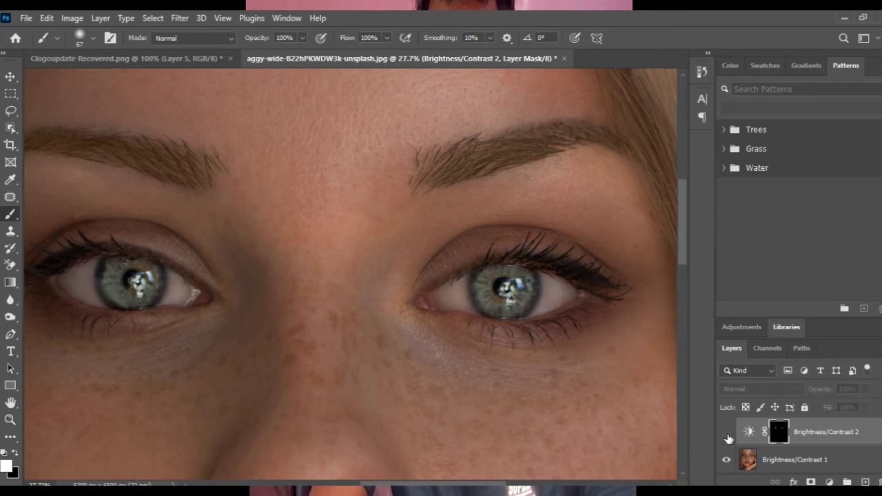
left_click(727, 435)
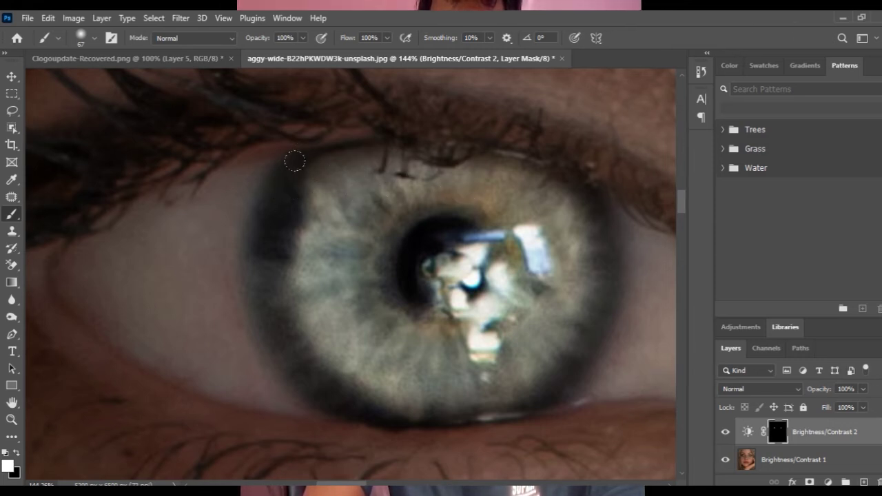
Brush white on the mask along the iris's lower outer side, across the pupil and above the window reflection.
scroll(415, 322, "down", 1)
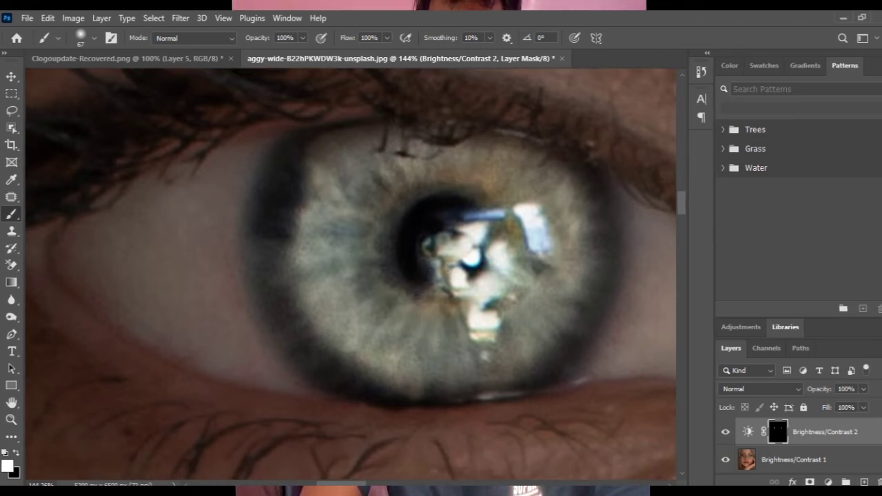
scroll(491, 211, "right", 5)
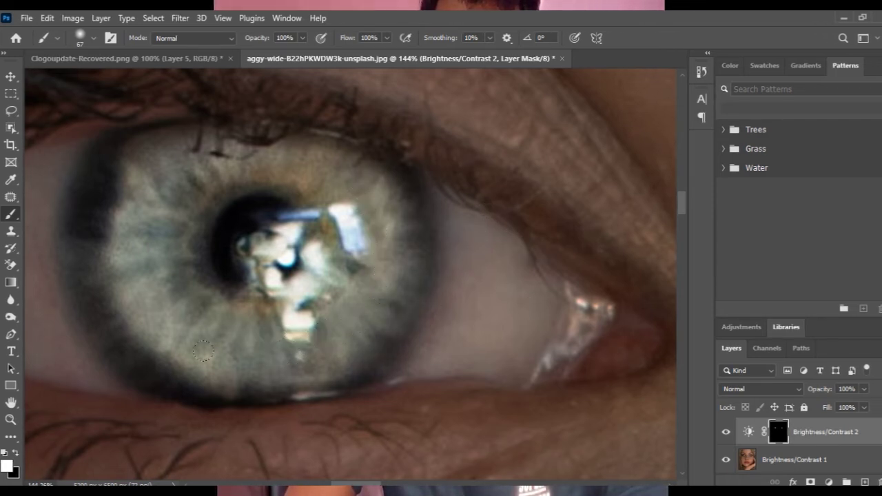
left_click_drag(204, 352, 142, 330)
left_click_drag(133, 277, 322, 279)
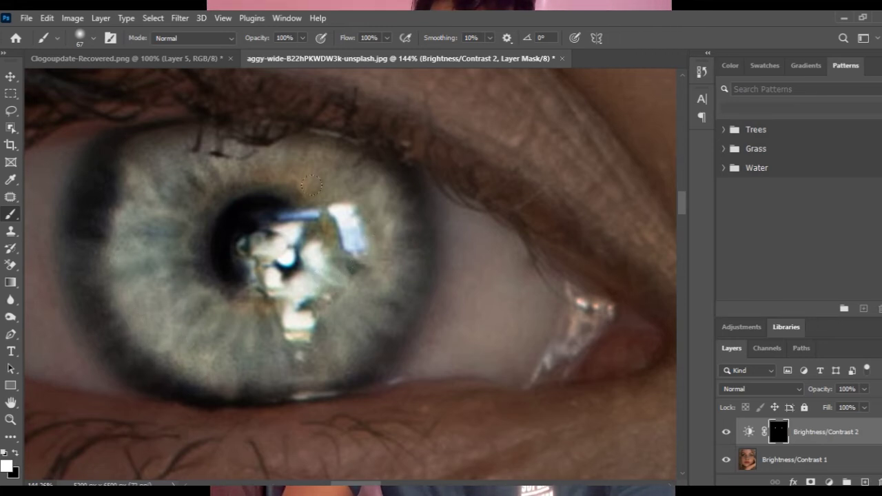
left_click_drag(312, 185, 338, 167)
Check the brightened irises again at face level and close up, switching the Brightness/Contrast 2 layer off and on.
scroll(360, 241, "down", 10)
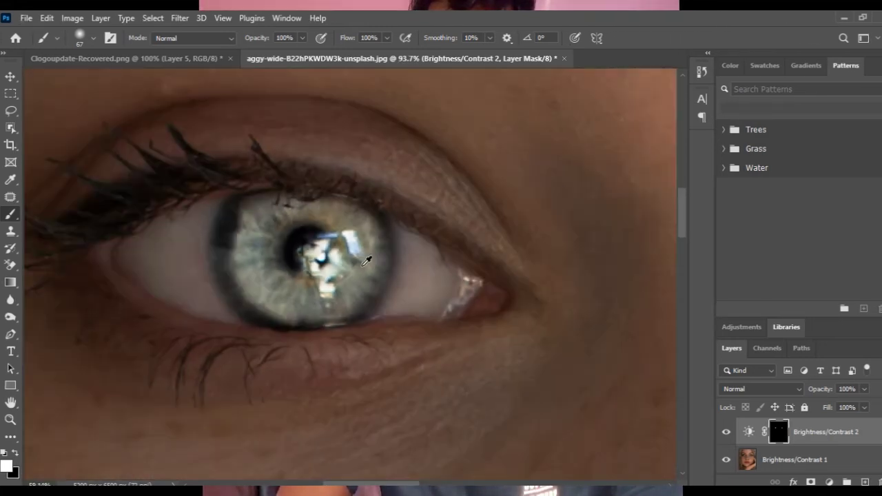
scroll(561, 291, "up", 3)
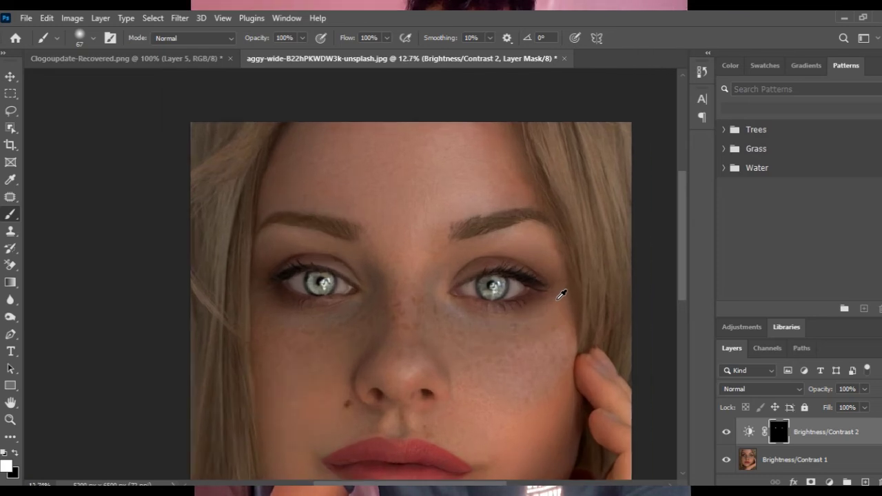
scroll(295, 267, "up", 3)
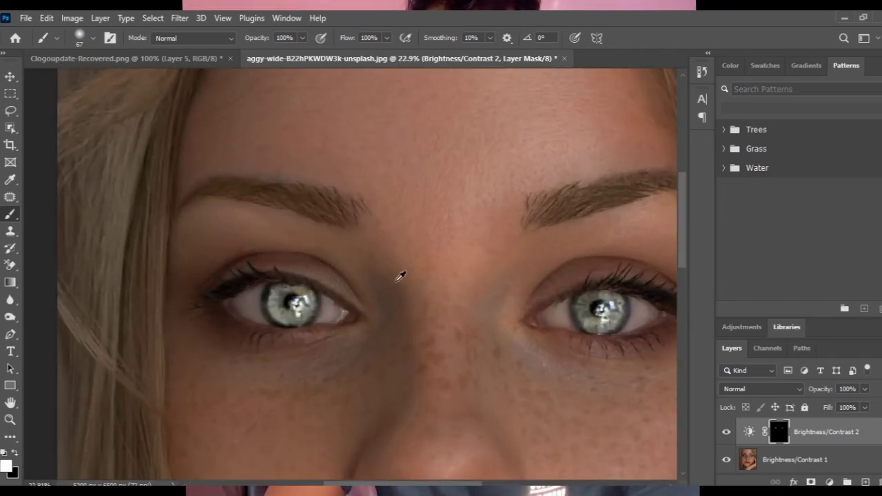
left_click_drag(432, 485, 460, 484)
scroll(413, 402, "up", 2)
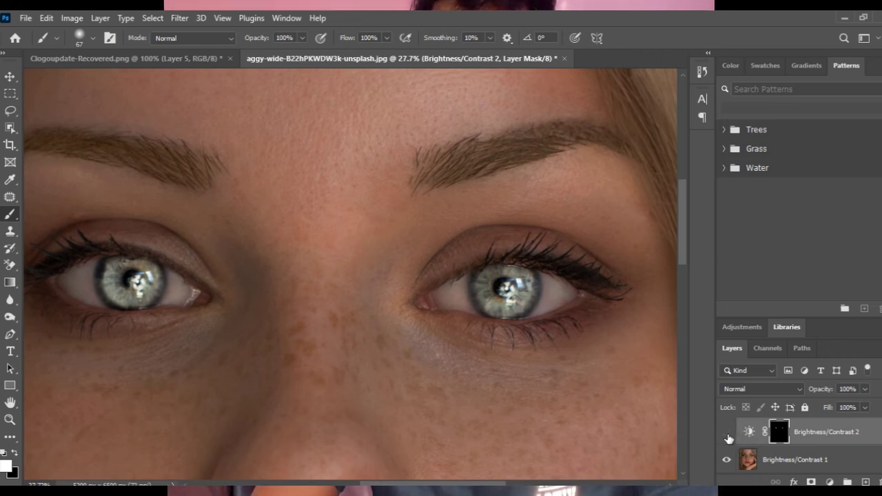
left_click(729, 438)
left_click(727, 432)
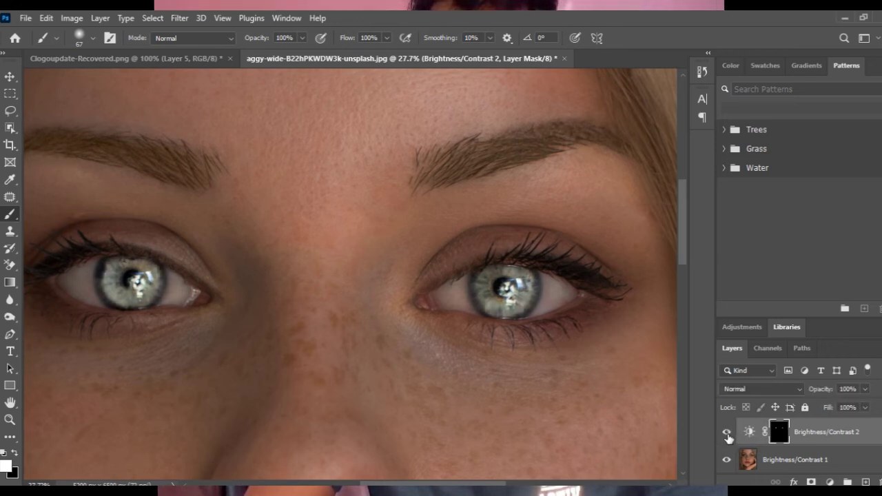
left_click(727, 432)
left_click(727, 432)
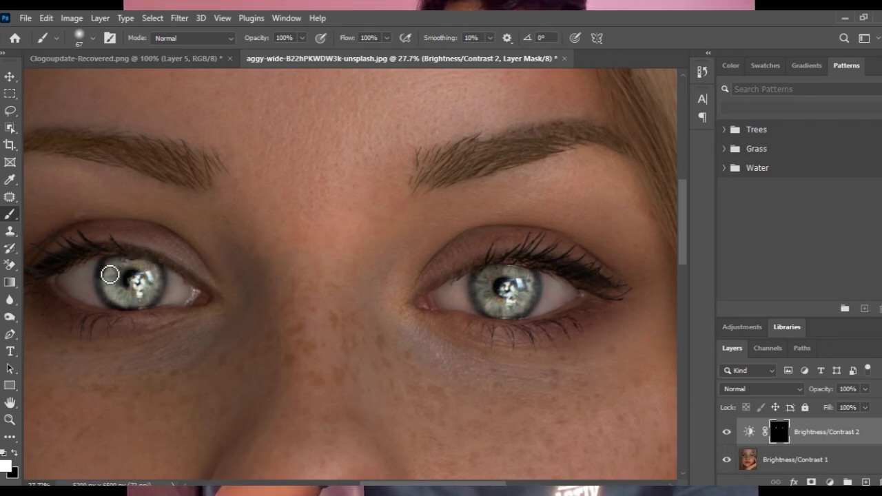
Swap the foreground colour to black and lower the Brightness/Contrast 2 layer's opacity to 50%.
left_click(14, 453)
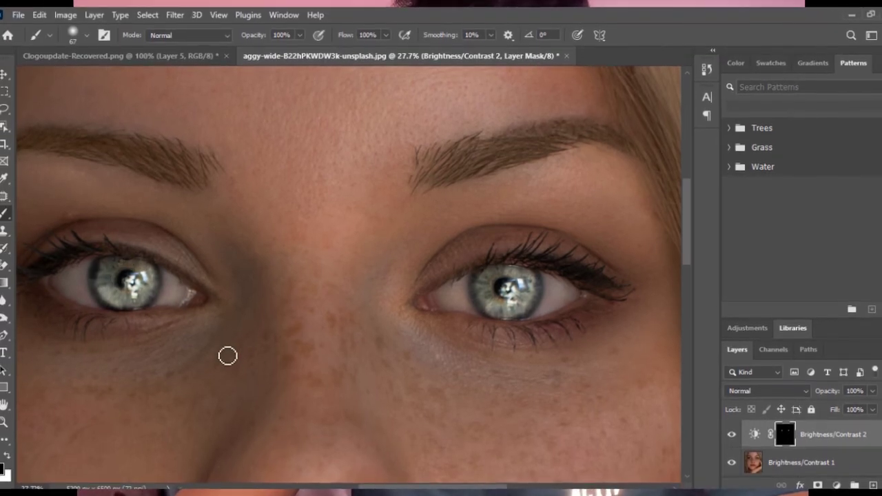
scroll(233, 303, "down", 3)
scroll(262, 312, "up", 3)
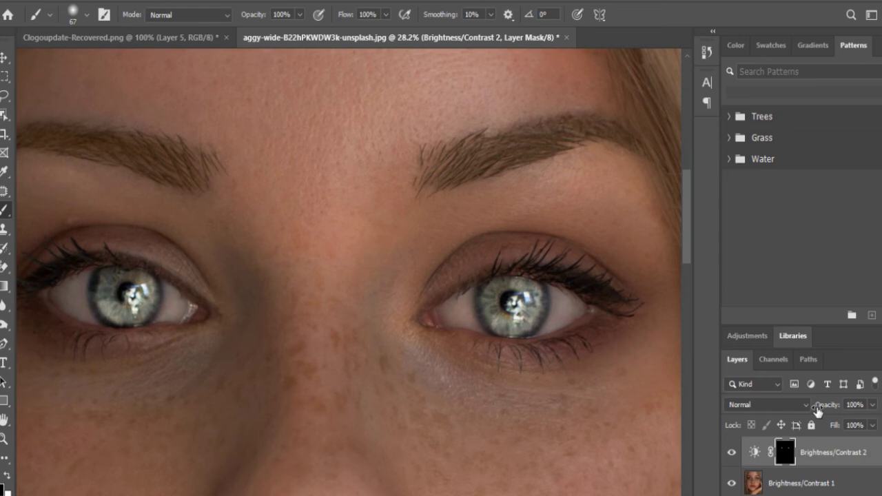
left_click_drag(818, 412, 795, 410)
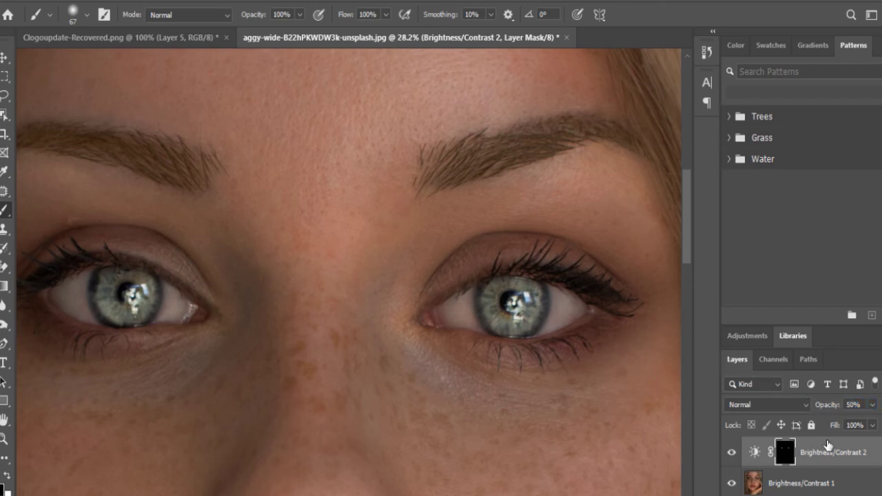
Toggle the half-opacity brightening layer off and on, and view the eyes in the whole portrait.
left_click(732, 453)
left_click(732, 453)
scroll(433, 389, "down", 6)
scroll(437, 395, "down", 3)
scroll(437, 396, "up", 5)
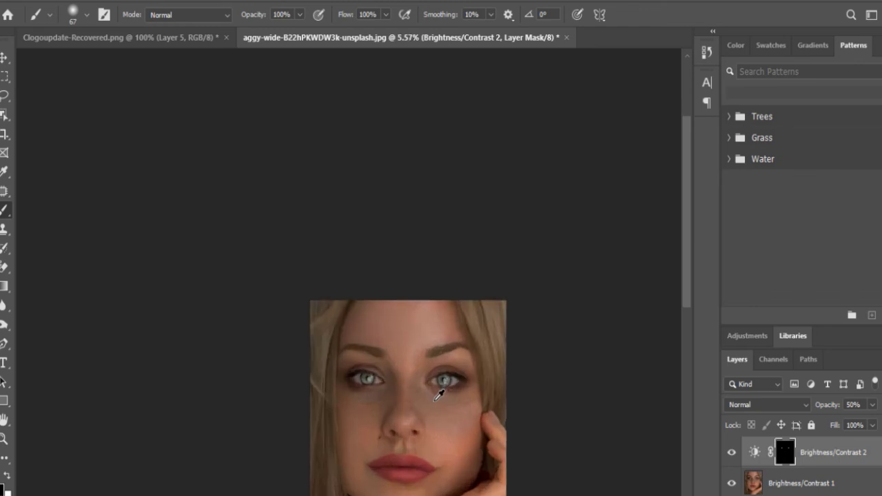
Inspect the brightened eyes at several view sizes, then compare the portrait with the Brightness/Contrast 2 layer hidden and shown.
scroll(441, 403, "down", 3)
scroll(443, 407, "down", 2)
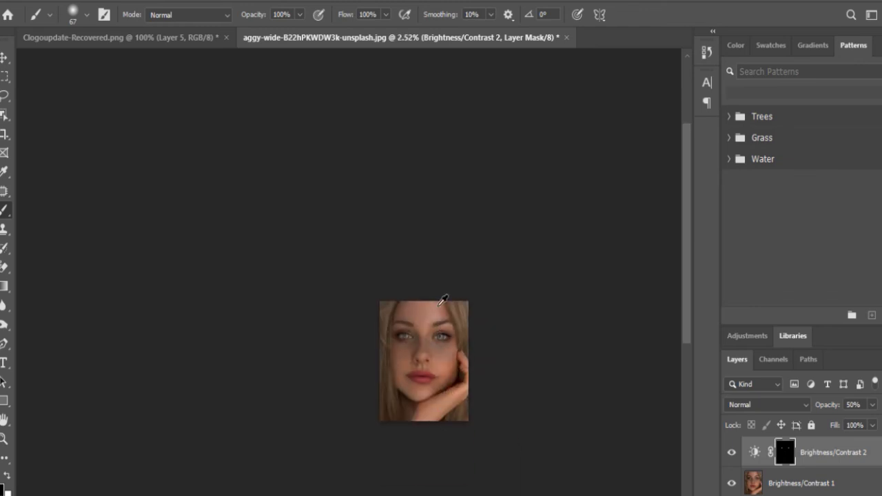
scroll(455, 360, "up", 3)
scroll(466, 358, "up", 3)
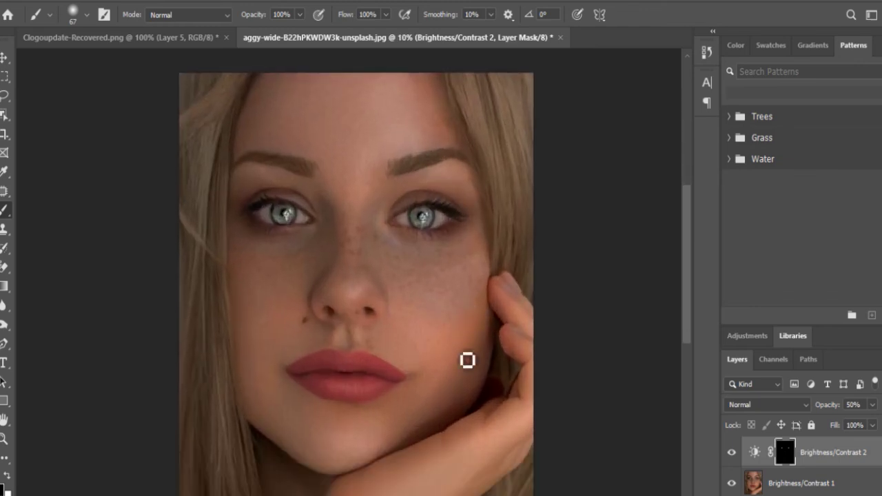
scroll(439, 354, "up", 3)
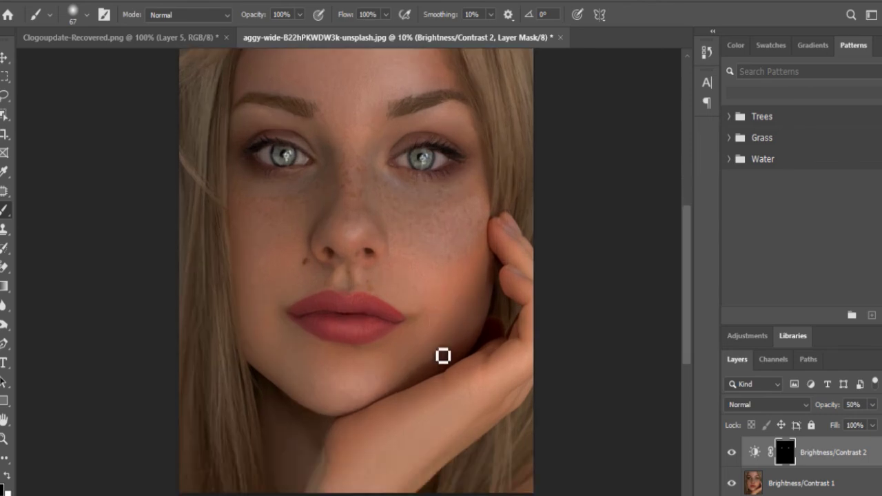
scroll(443, 354, "up", 1)
scroll(443, 352, "down", 4)
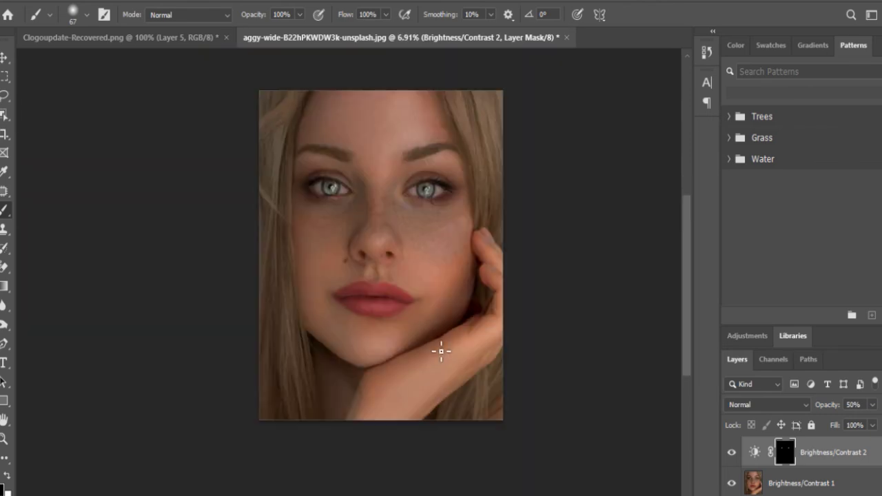
scroll(443, 342, "up", 2)
scroll(437, 323, "up", 1)
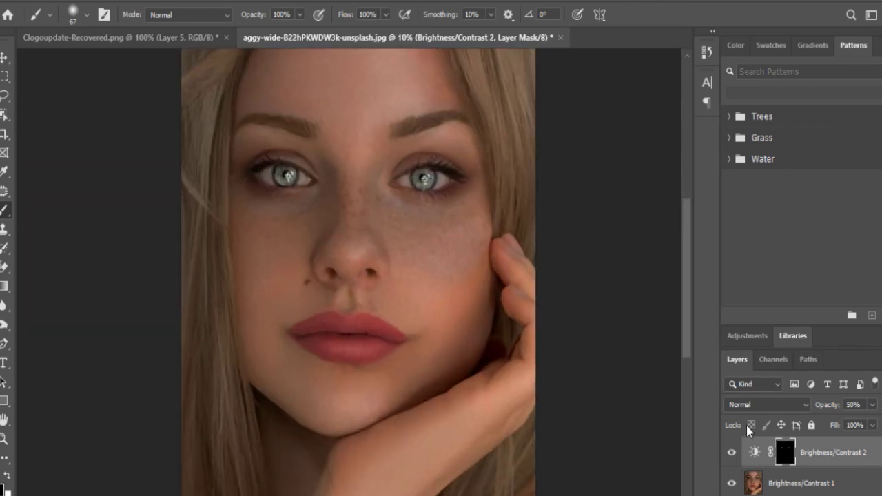
left_click(731, 453)
left_click(731, 454)
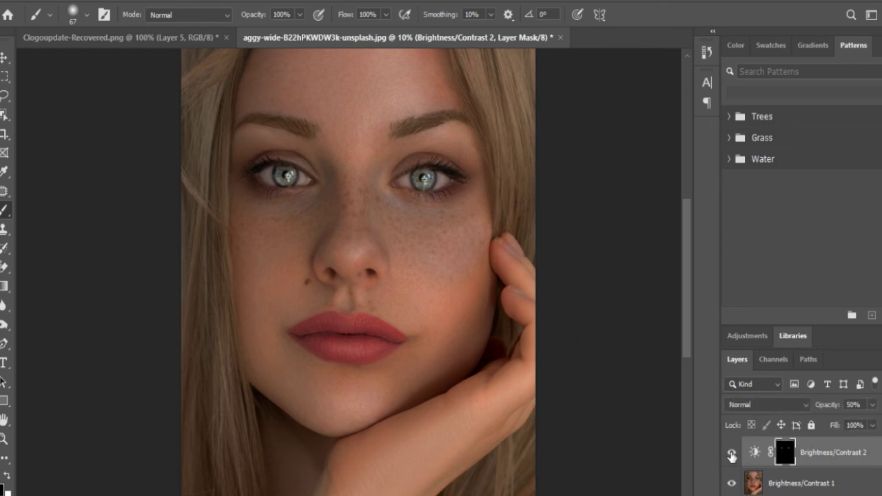